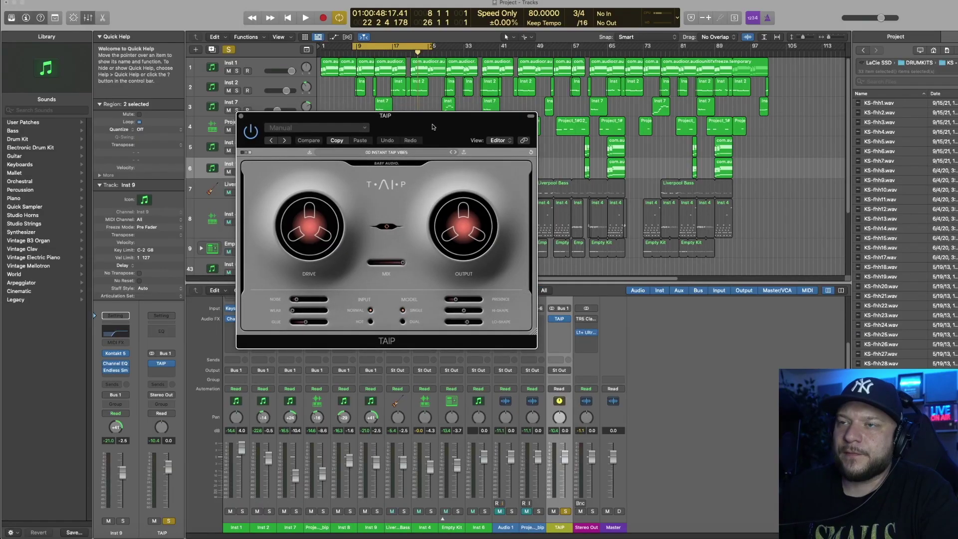
Step: Enlarge the TAIP window and try its dark, light and grey panel colour themes
drag(534, 335, 630, 419)
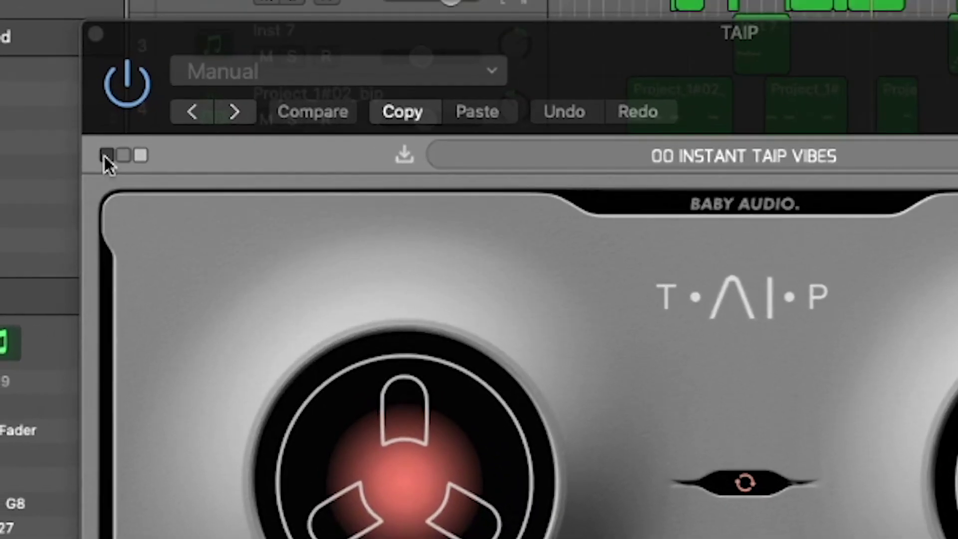
click(122, 155)
click(141, 155)
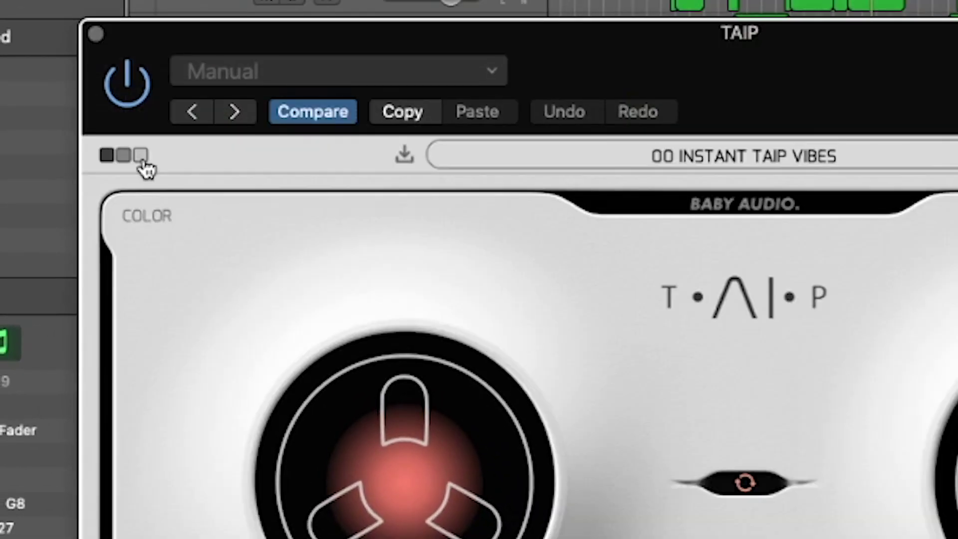
click(126, 158)
click(141, 155)
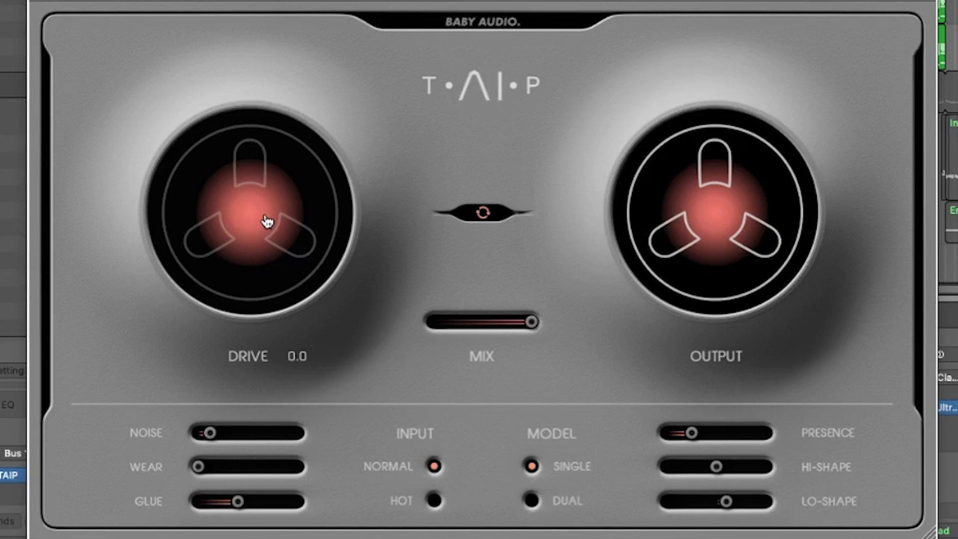
Step: Lower Drive and bring it back up, then raise the tape Noise
drag(268, 221, 253, 235)
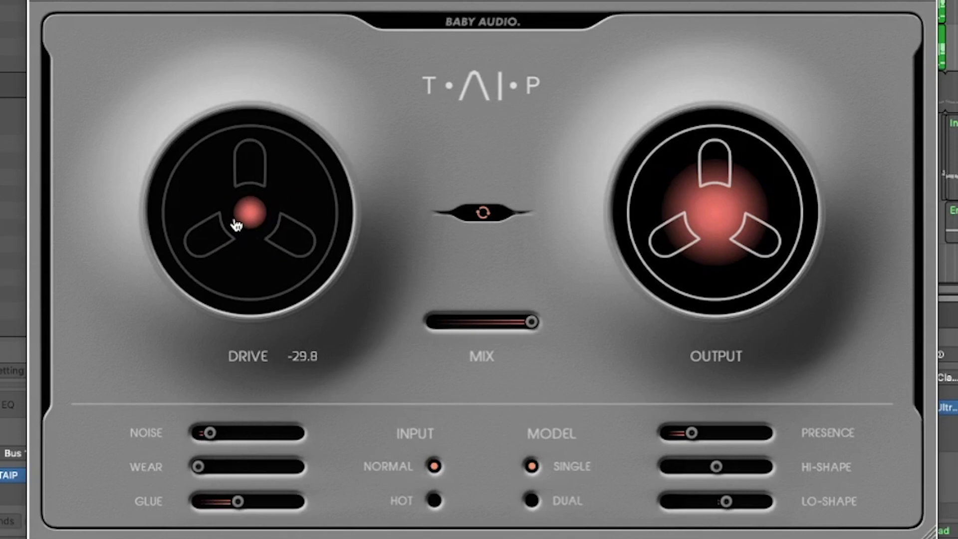
drag(253, 233, 253, 120)
mouse_move(222, 433)
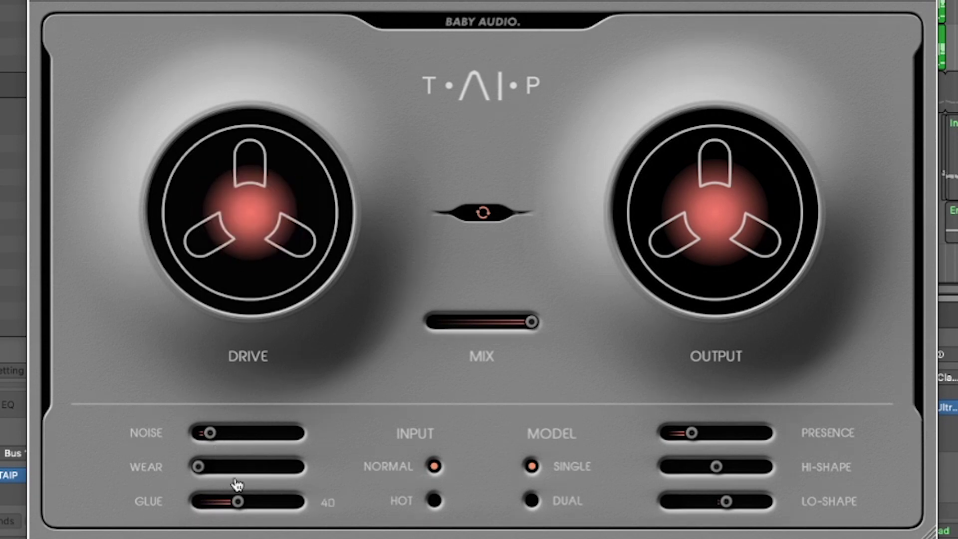
mouse_move(233, 458)
drag(212, 439, 220, 476)
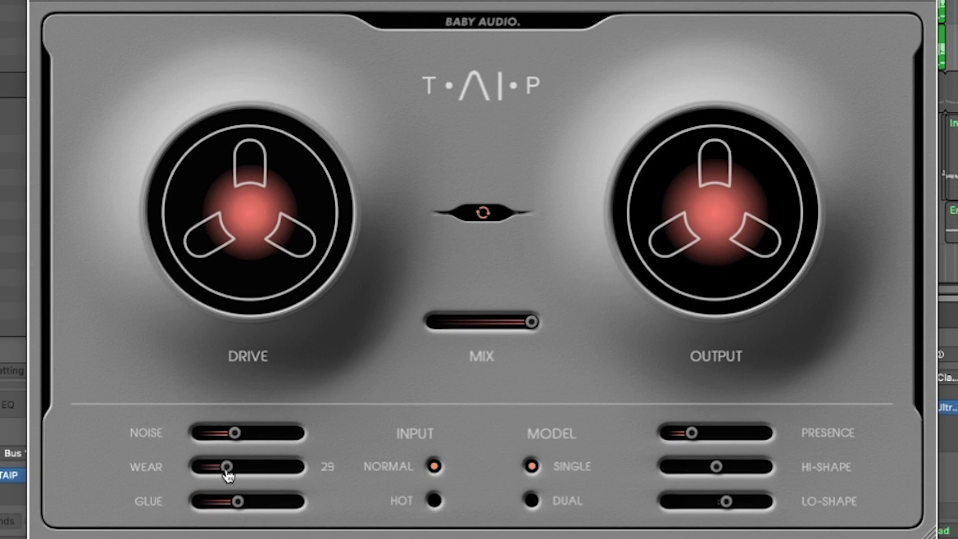
Step: Set Wear to about 36, push Glue to maximum, then reset Glue to default
mouse_move(232, 474)
mouse_down()
mouse_move(250, 471)
mouse_move(239, 471)
mouse_up()
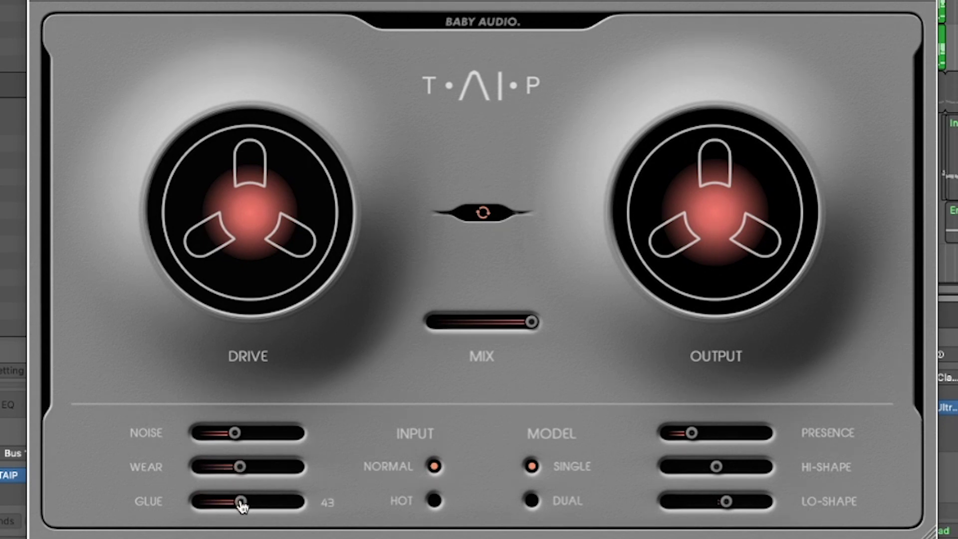
drag(255, 505, 289, 515)
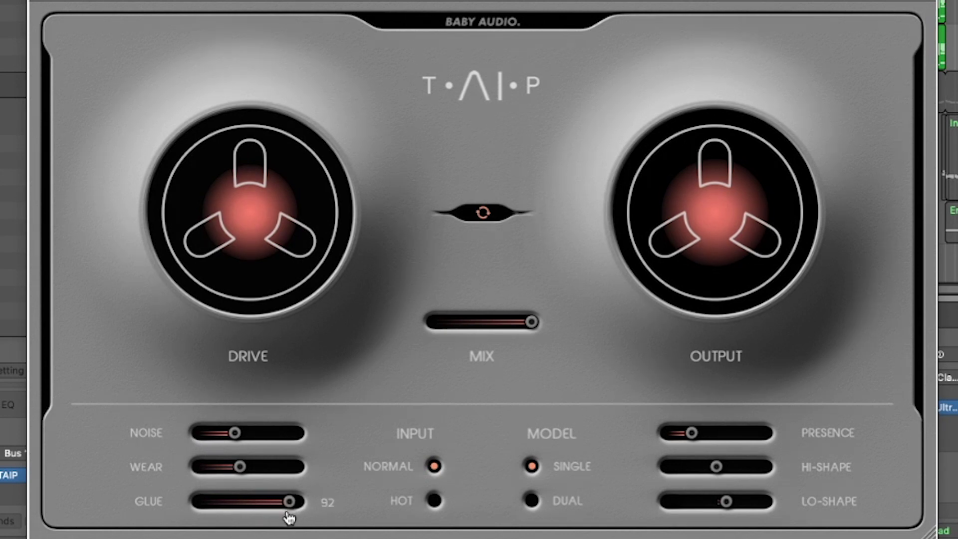
double_click(289, 515)
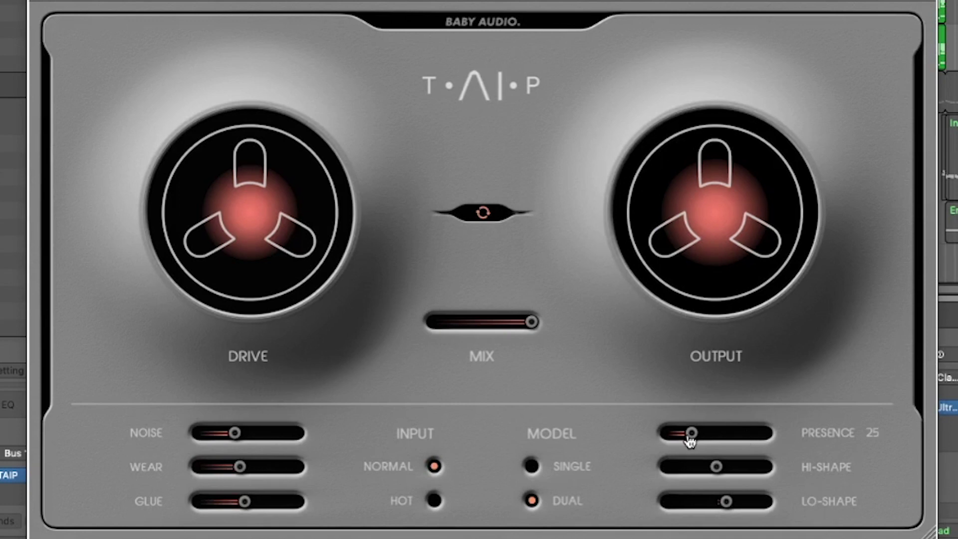
Step: Raise Presence and recentre Lo-Shape to its default
mouse_move(692, 437)
mouse_down()
mouse_move(730, 438)
mouse_move(710, 433)
mouse_up()
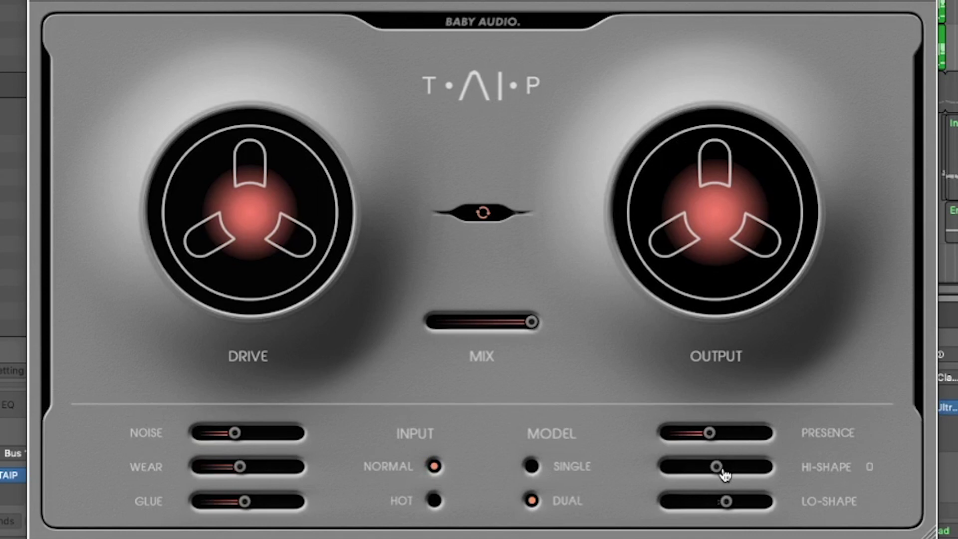
mouse_move(748, 503)
double_click(730, 489)
Step: Lower Output to about -2.7, try a lower Mix, and turn Drive auto-gain on
mouse_move(727, 276)
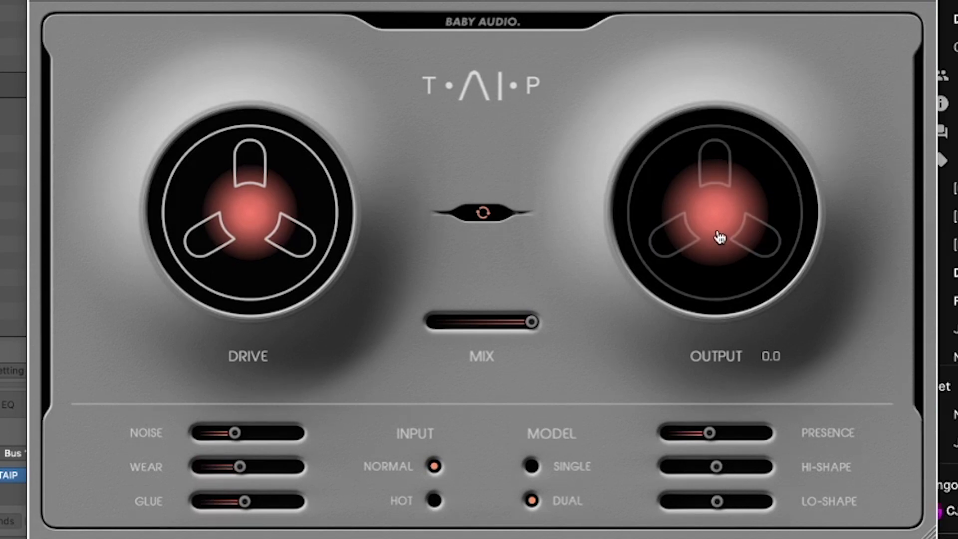
drag(719, 237, 716, 256)
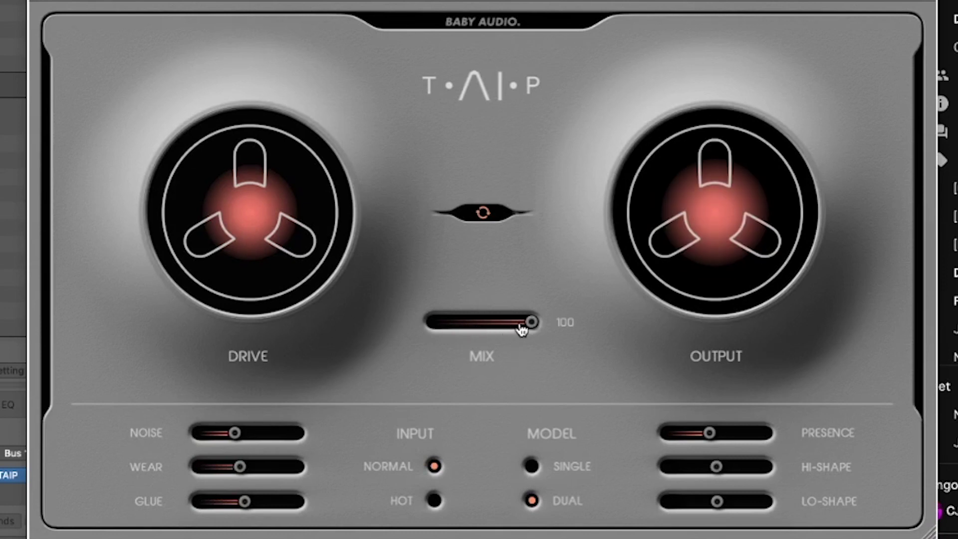
drag(523, 330, 488, 327)
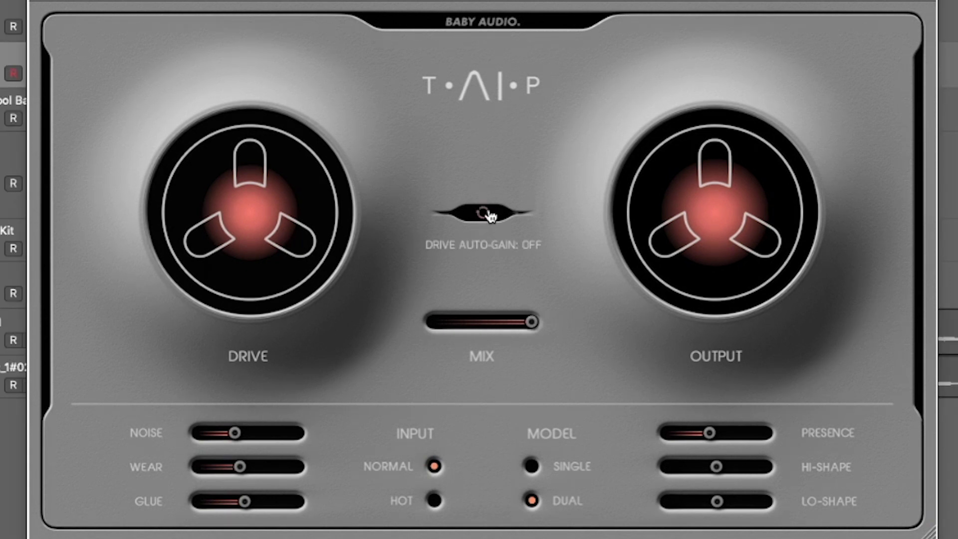
click(490, 221)
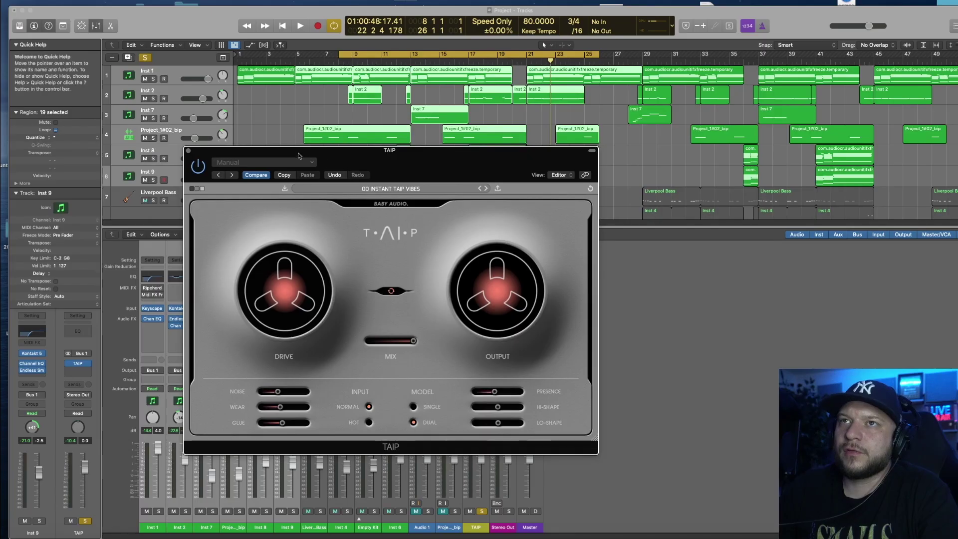
Step: Reposition the TAIP plugin window on screen
drag(352, 155, 189, 176)
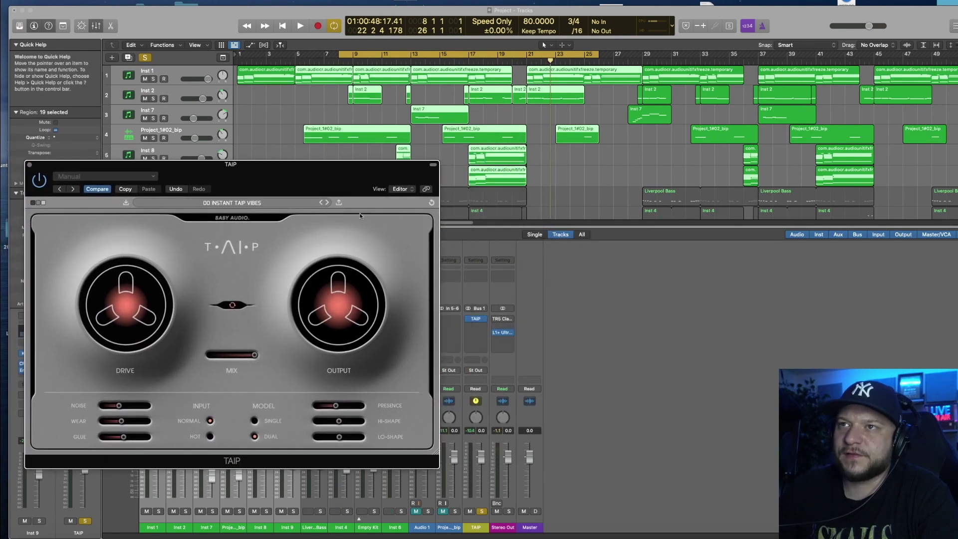
drag(331, 188, 407, 180)
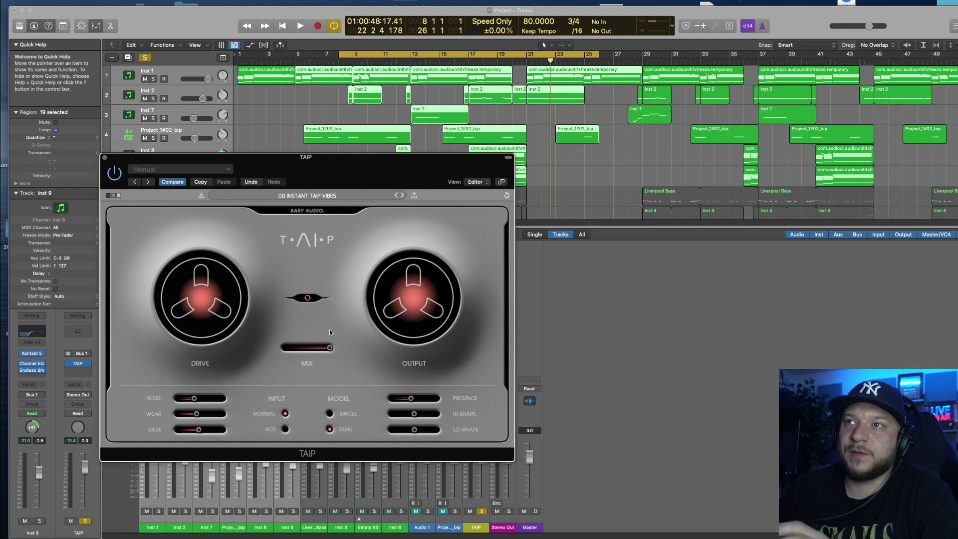
drag(329, 159, 358, 143)
Step: Start playback and turn Noise down to about 13 while listening
key(space)
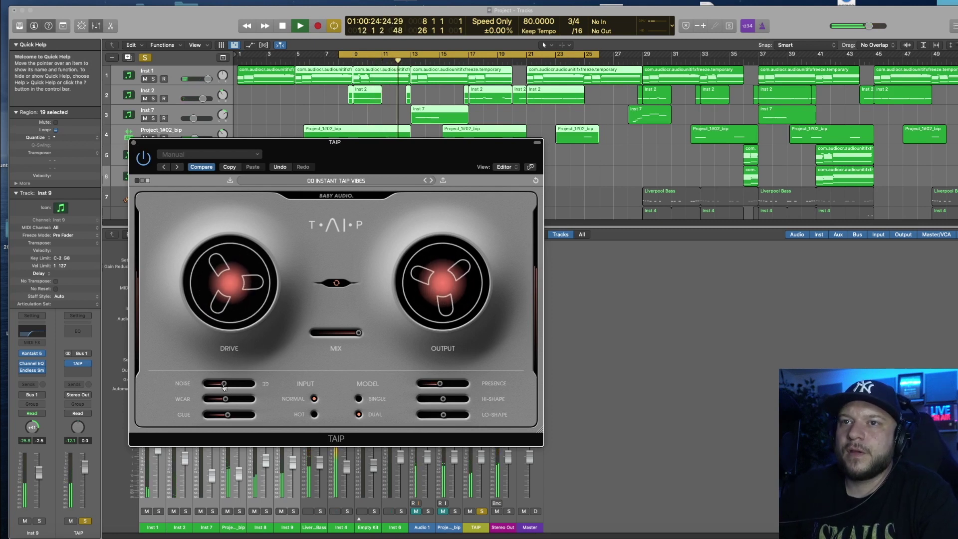
drag(223, 383, 213, 387)
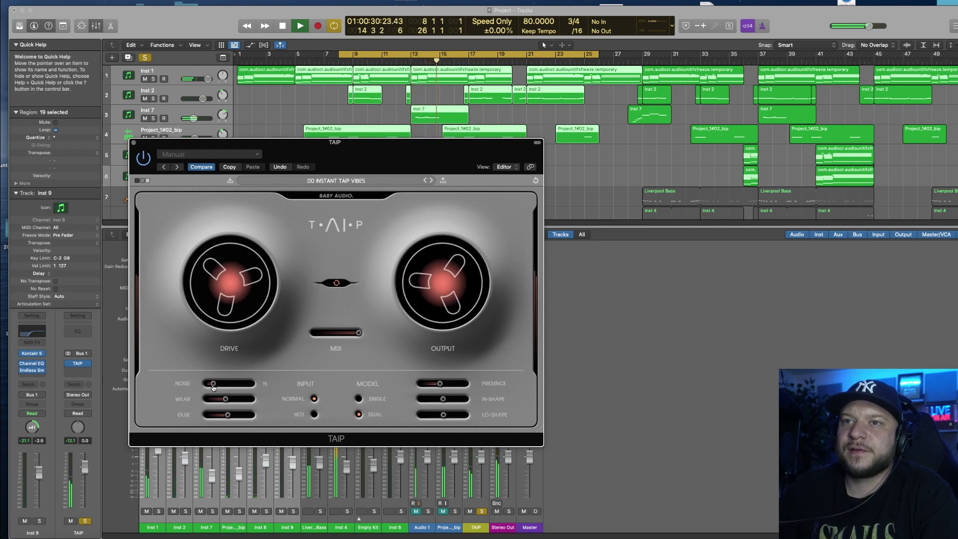
drag(213, 387, 212, 384)
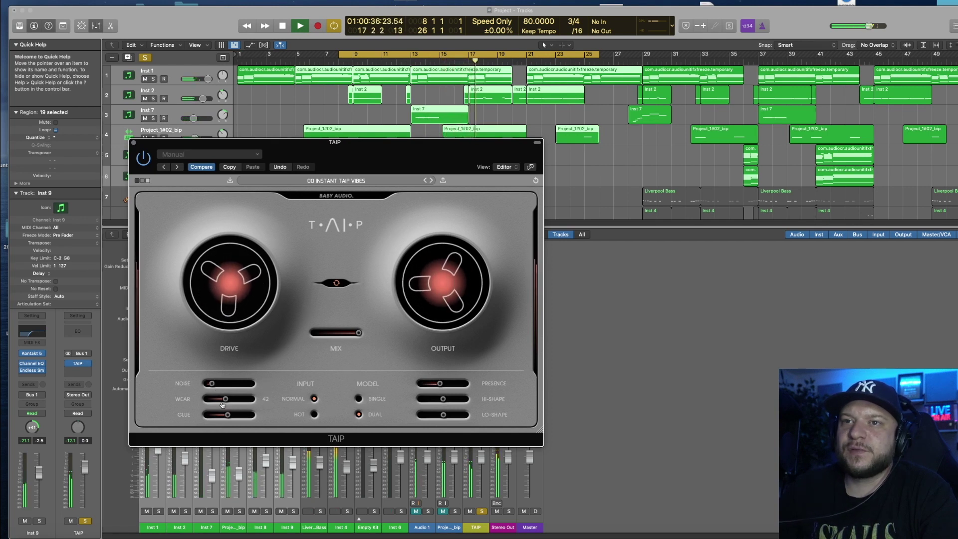
Step: Push Wear higher and extend the cycle range to end at bar 29
mouse_move(225, 400)
drag(225, 400, 255, 402)
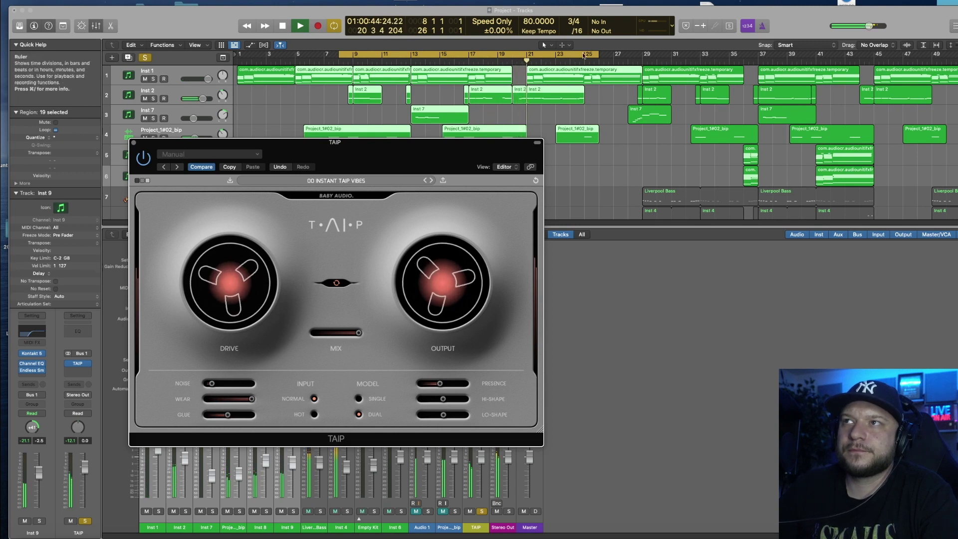
drag(601, 53, 641, 63)
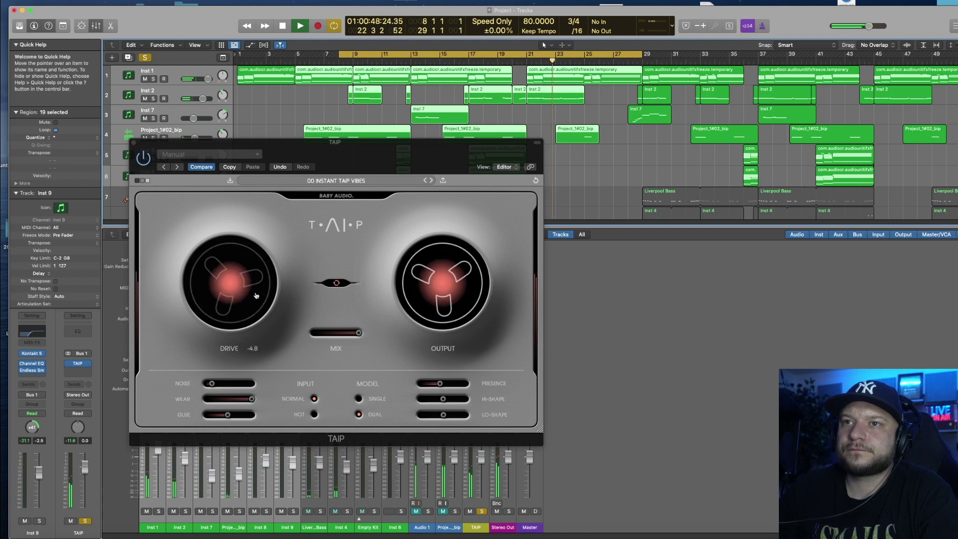
Step: Ease Wear back slightly, restart playback, then nudge Wear up again
mouse_move(252, 398)
mouse_down()
mouse_move(239, 401)
mouse_move(248, 407)
mouse_up()
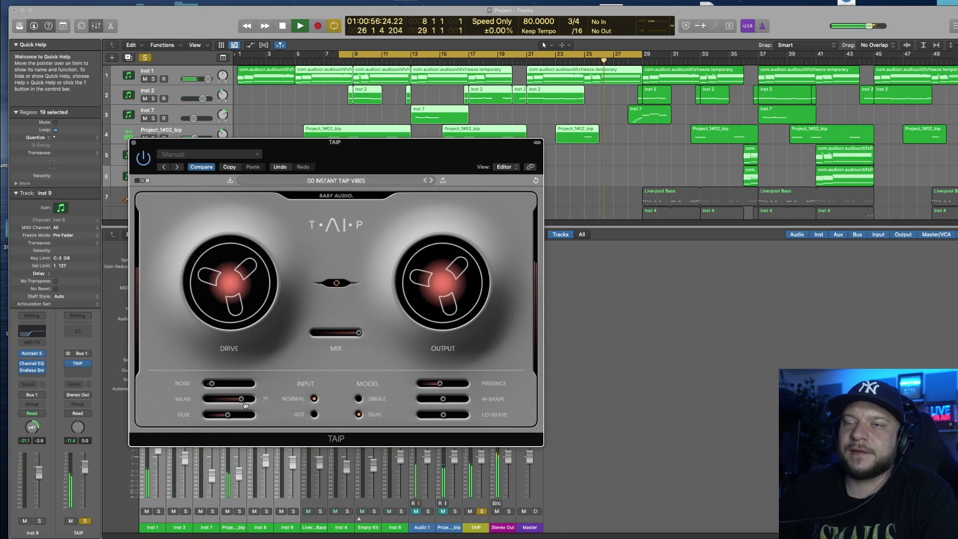
key(space)
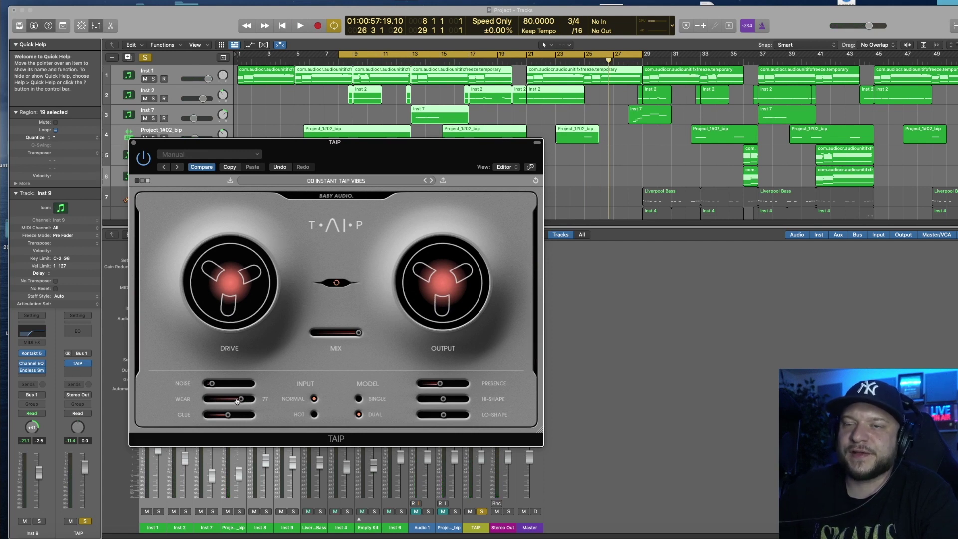
key(space)
drag(242, 401, 245, 401)
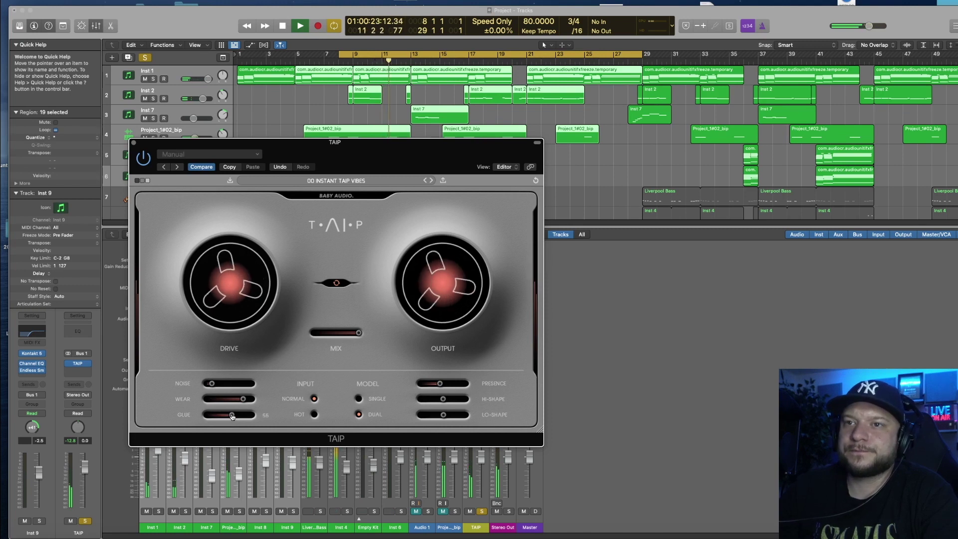
Step: Raise Glue to 82, pull it back to about 75 while listening, then stop playback
drag(240, 417, 244, 417)
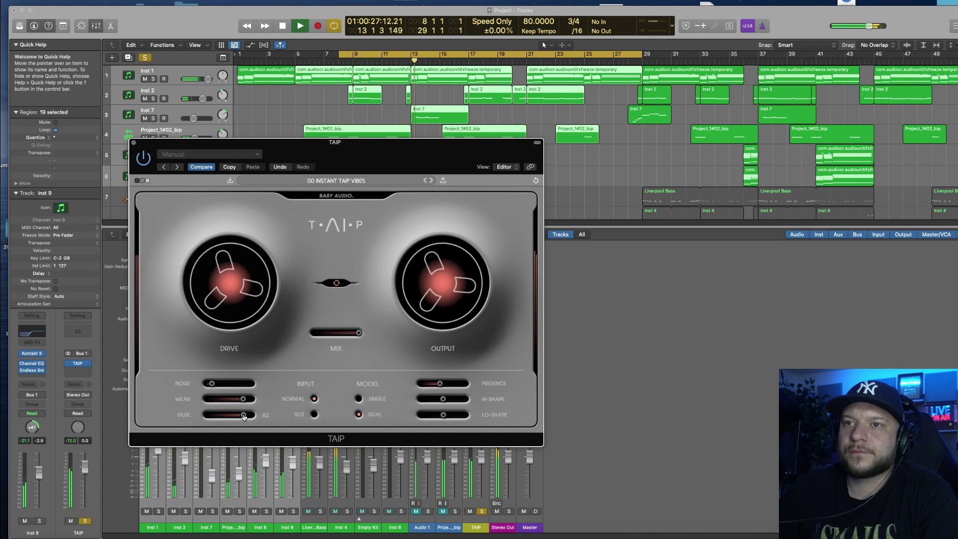
mouse_move(244, 417)
mouse_down()
mouse_move(219, 421)
mouse_move(239, 418)
mouse_up()
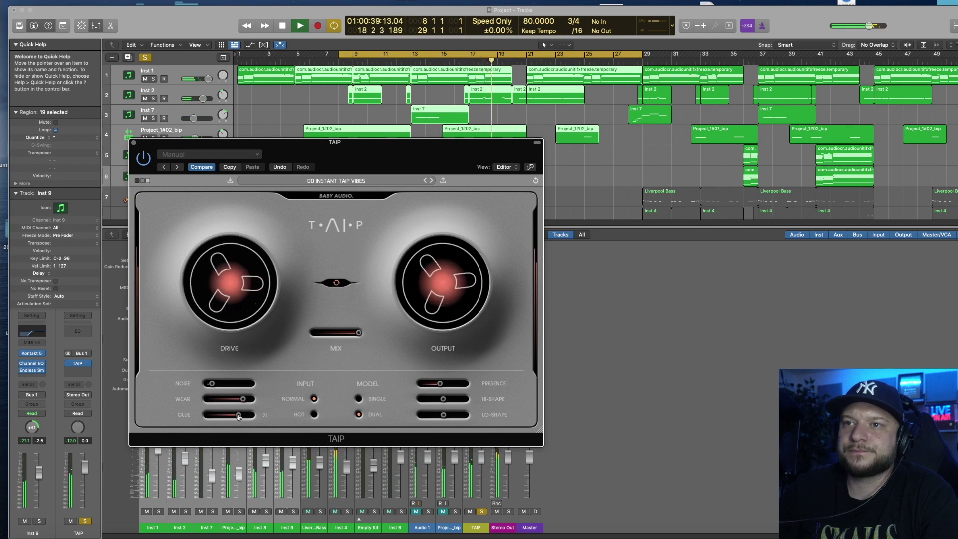
mouse_move(224, 283)
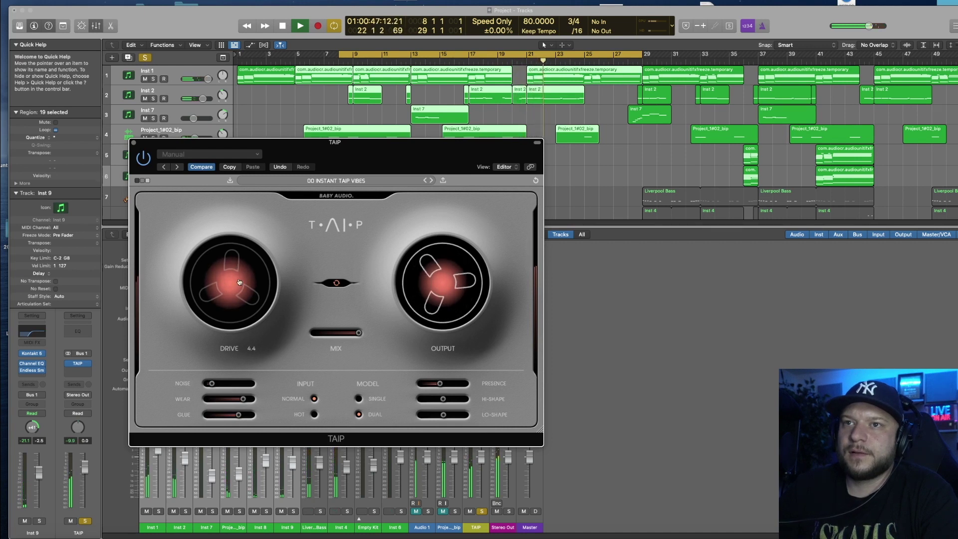
key(space)
key(space)
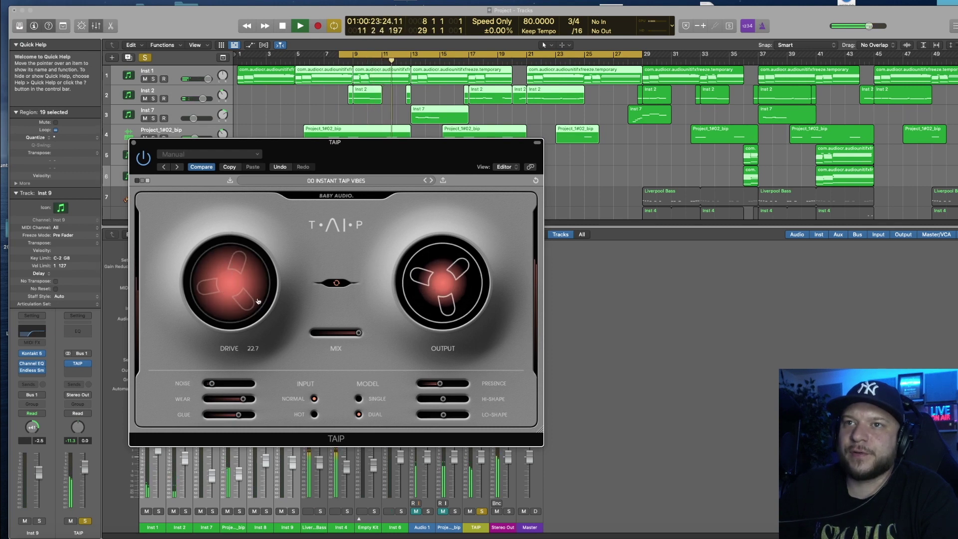
Step: Lower TAIP's Drive from 22.7 to 0.5 and stop playback
drag(225, 291, 232, 372)
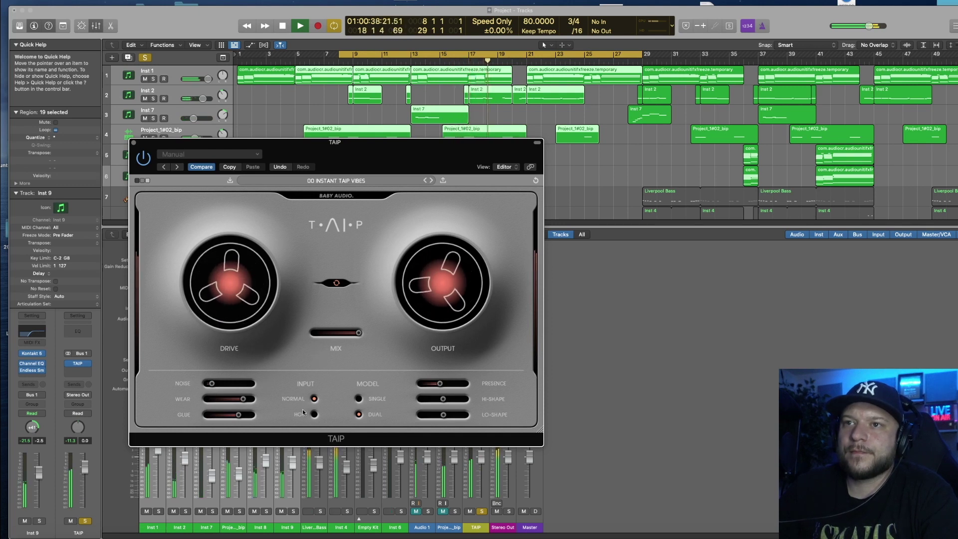
key(space)
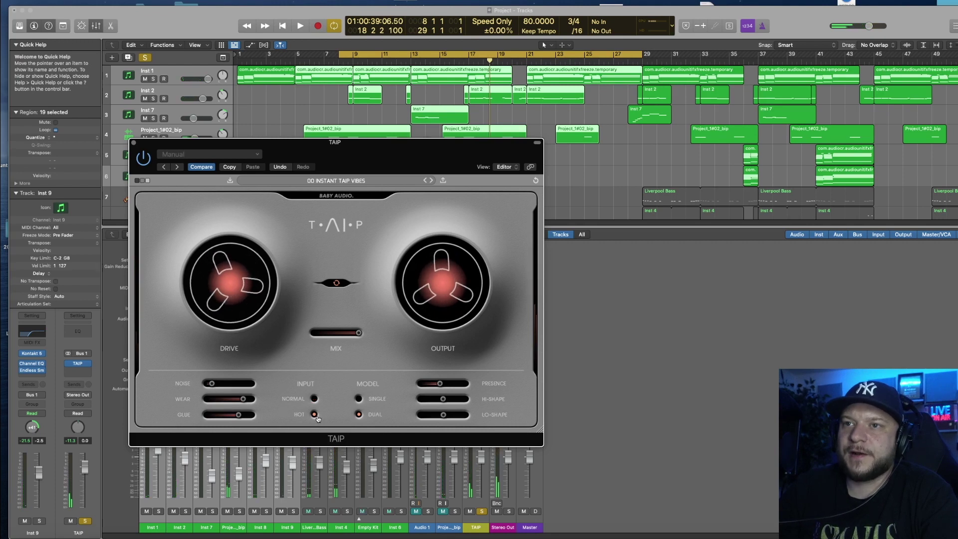
Step: Play the song and A/B the Normal and Hot input modes, ending on Hot
key(space)
mouse_move(235, 302)
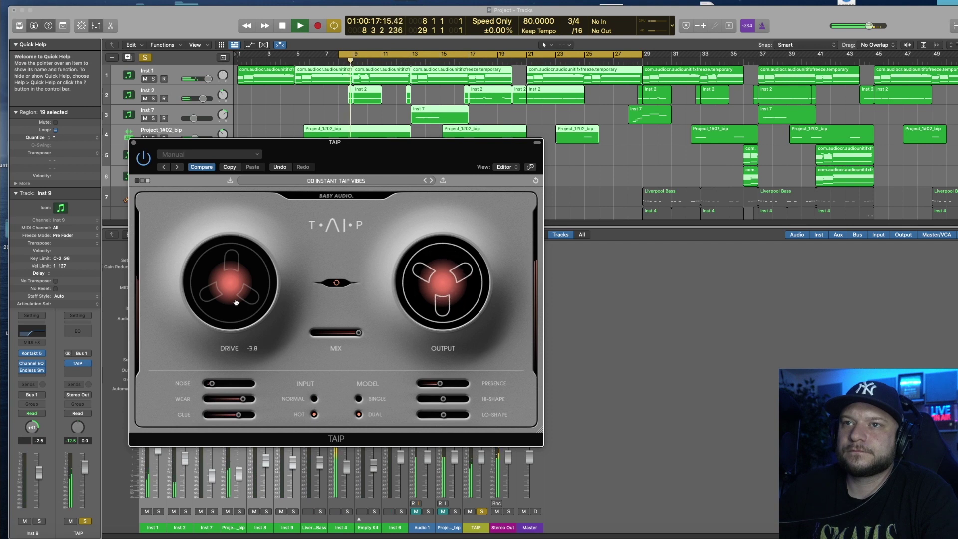
click(315, 414)
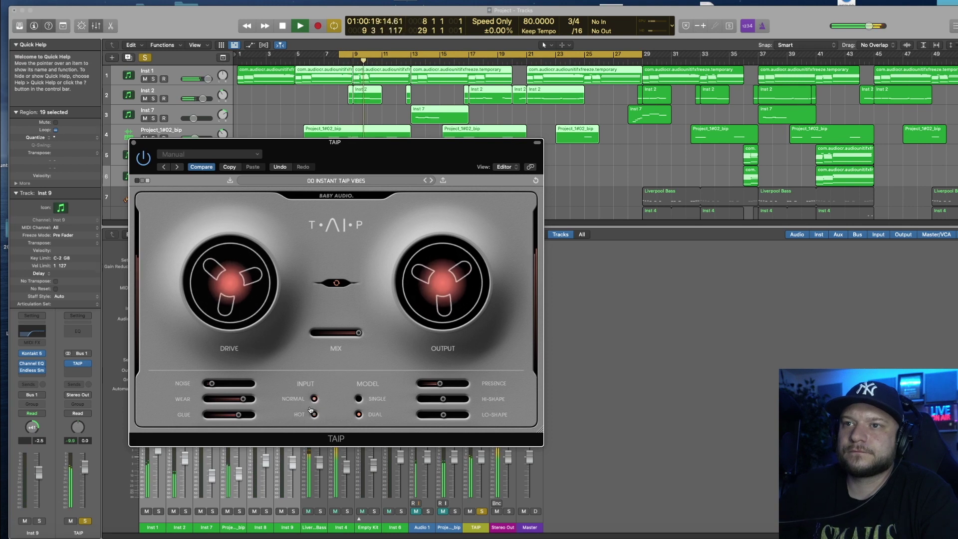
click(314, 414)
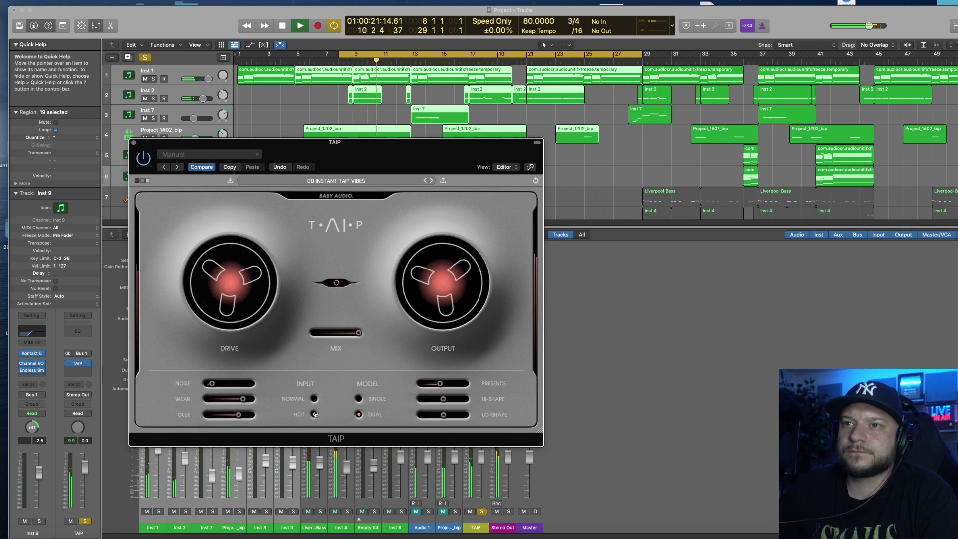
click(315, 414)
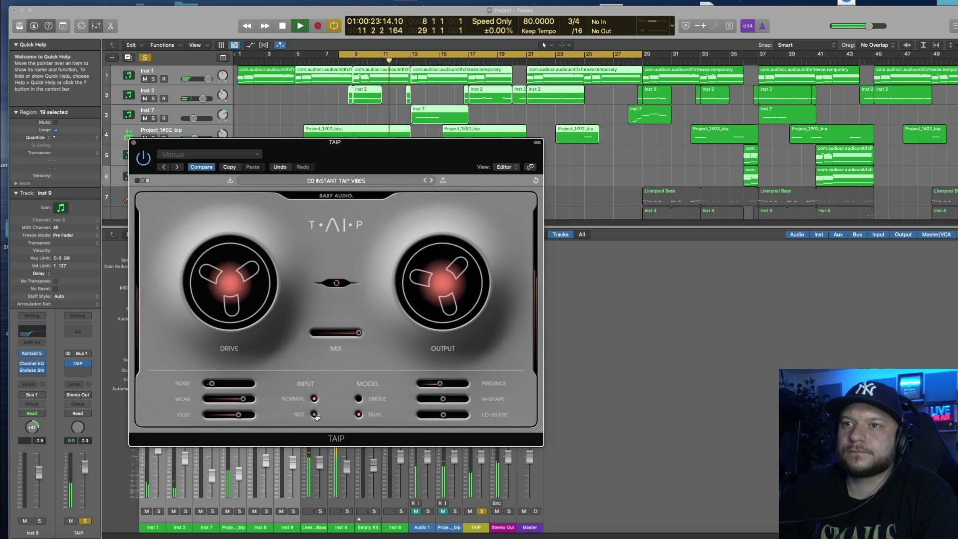
click(314, 413)
mouse_move(224, 297)
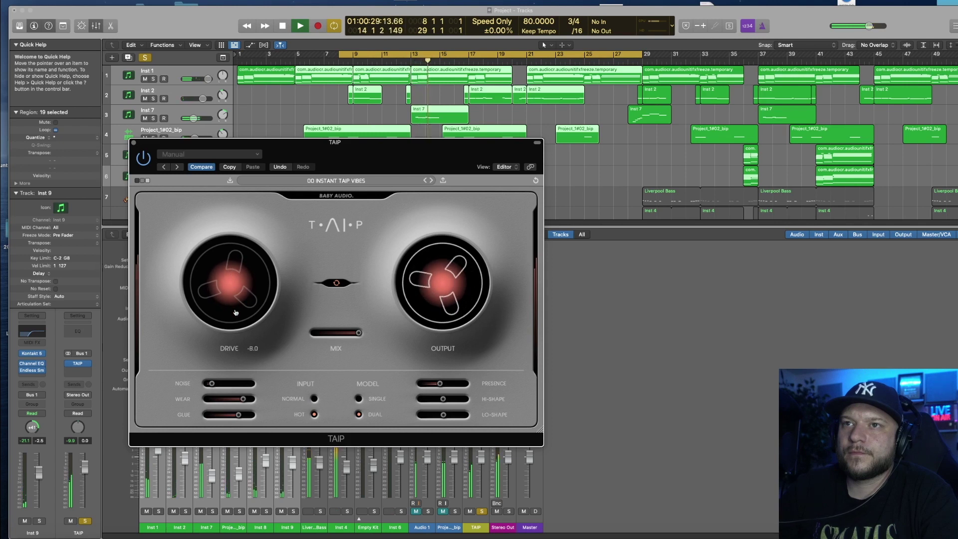
Step: Return the input to Normal and lower Drive to about -8.2
click(314, 399)
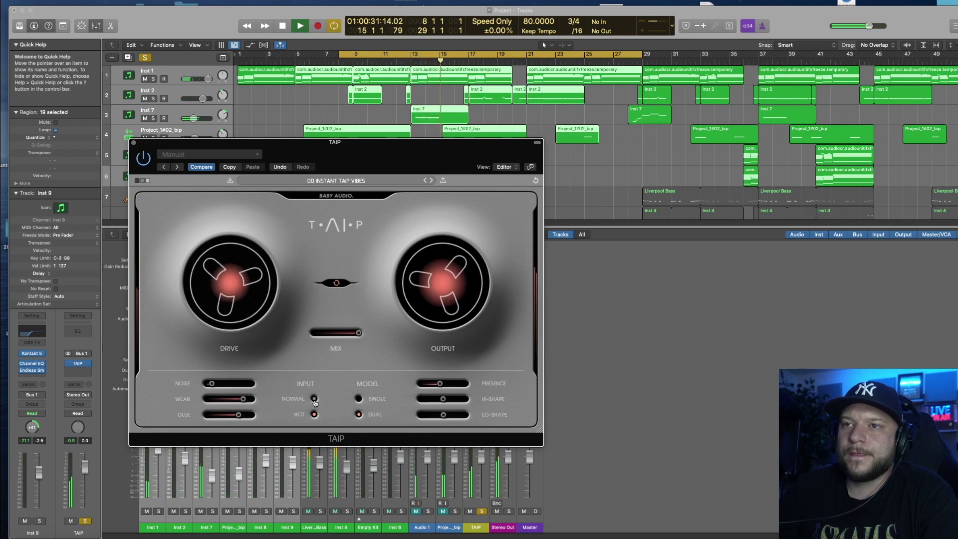
key(space)
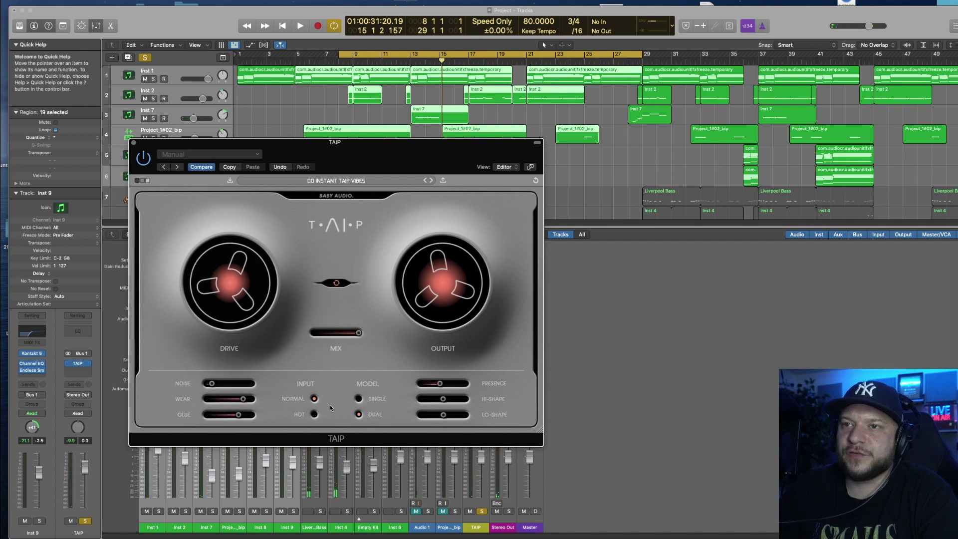
drag(241, 284, 232, 288)
Step: Restart playback, enable Drive auto-gain and switch the tape model to Single
key(space)
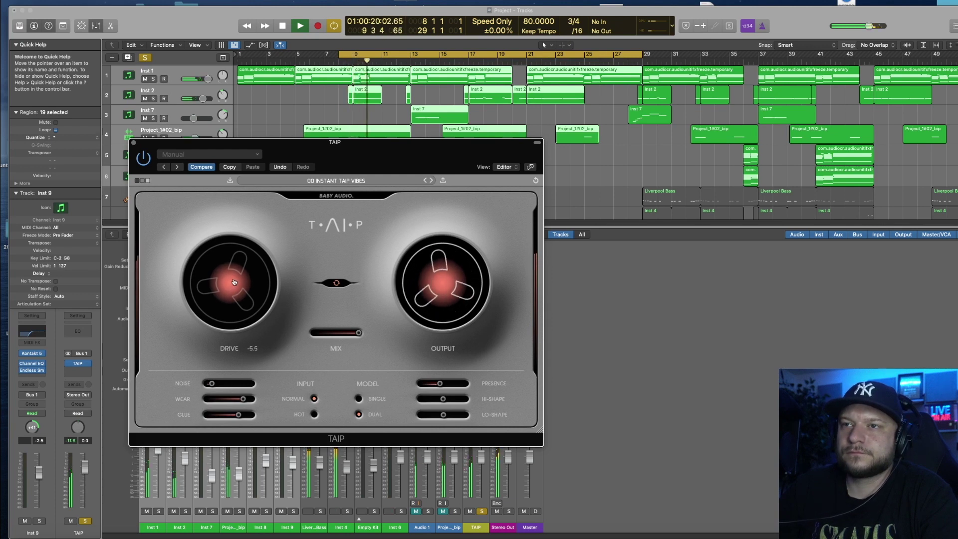
click(337, 283)
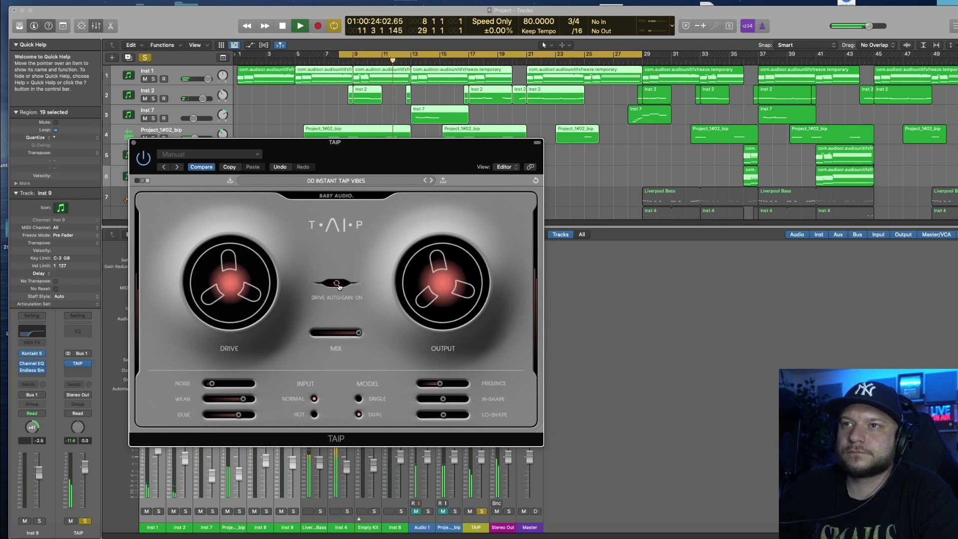
click(359, 399)
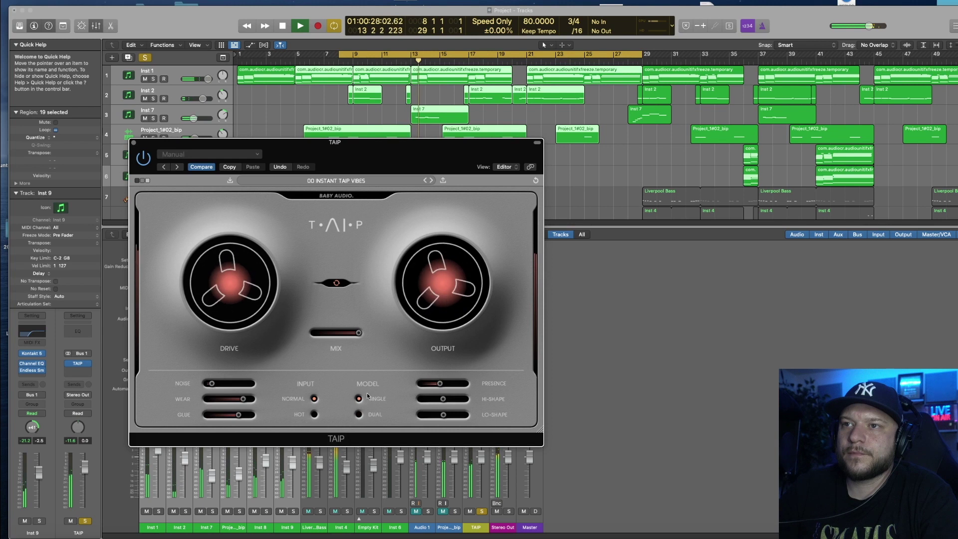
Step: Compare the Single and Dual tape models during playback, leaving Dual on
key(space)
key(space)
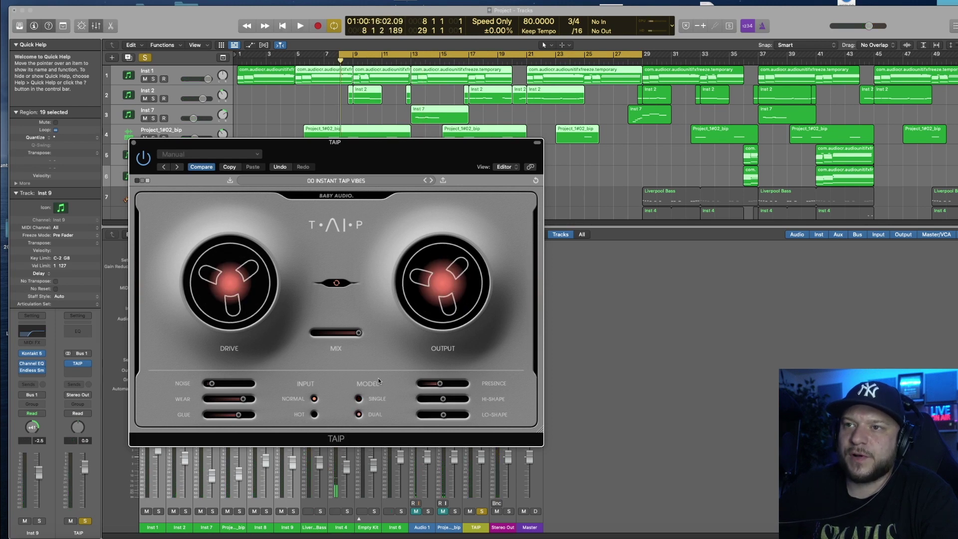
key(space)
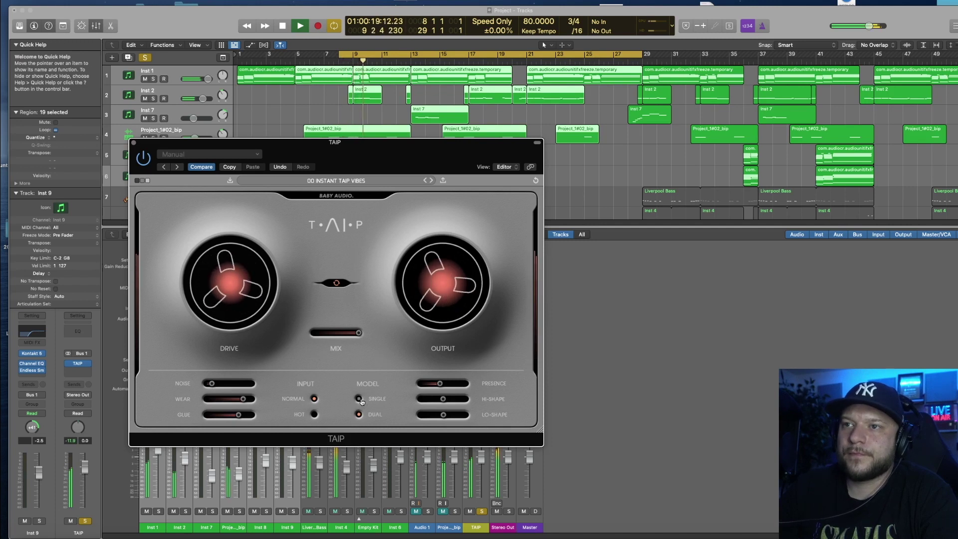
click(358, 398)
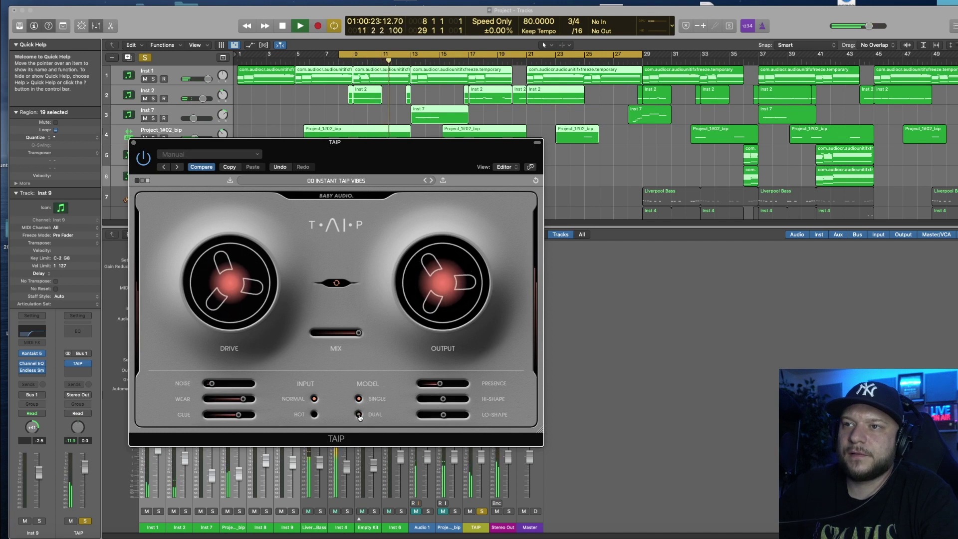
click(358, 415)
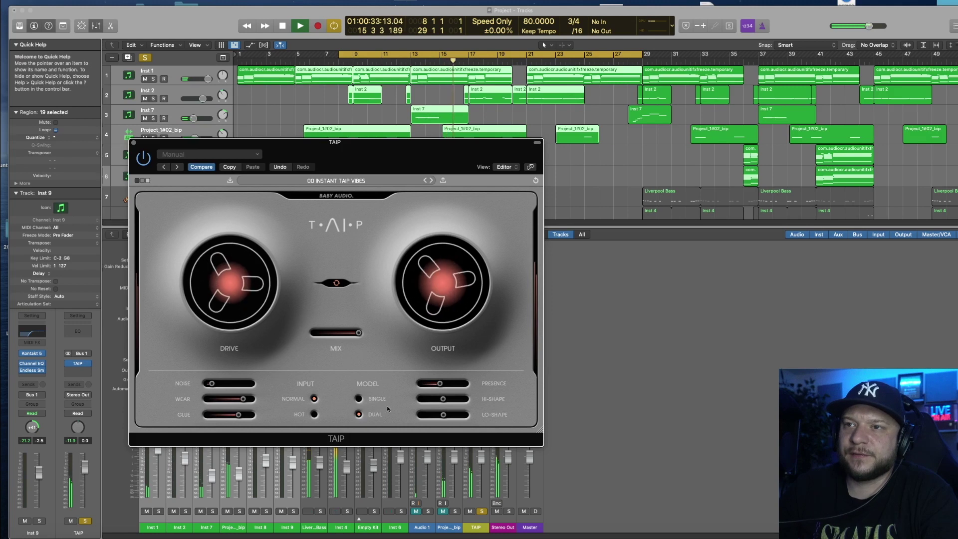
Step: Restart playback from the cycle start and raise Presence from 67 to 80
key(space)
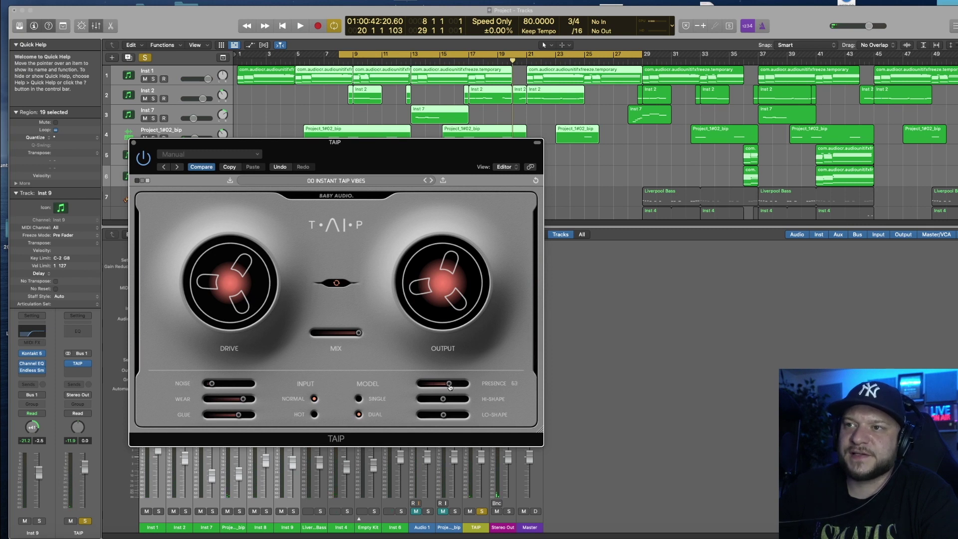
key(space)
drag(451, 386, 472, 385)
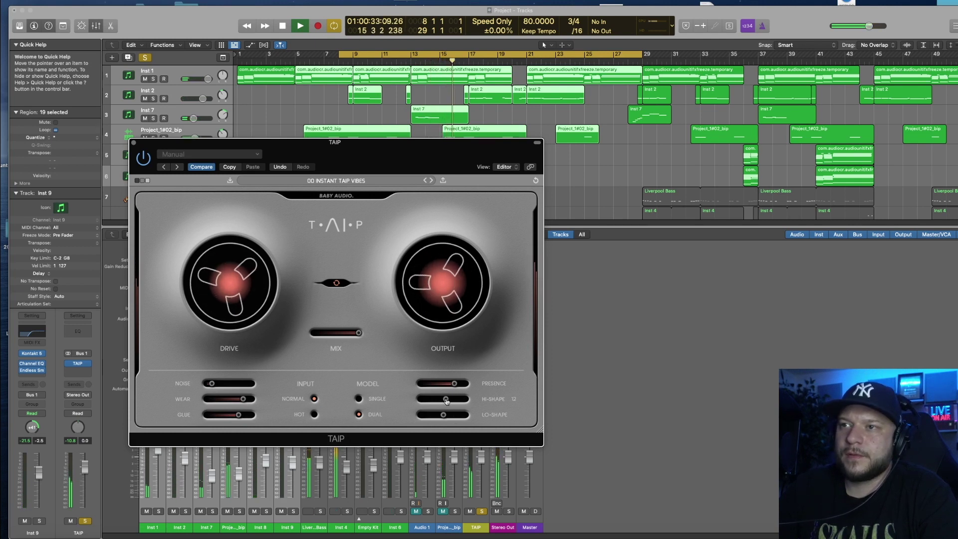
Step: Raise TAIP's Hi-Shape from 12 to 68 and cut its Lo-Shape to -41
drag(445, 400, 454, 401)
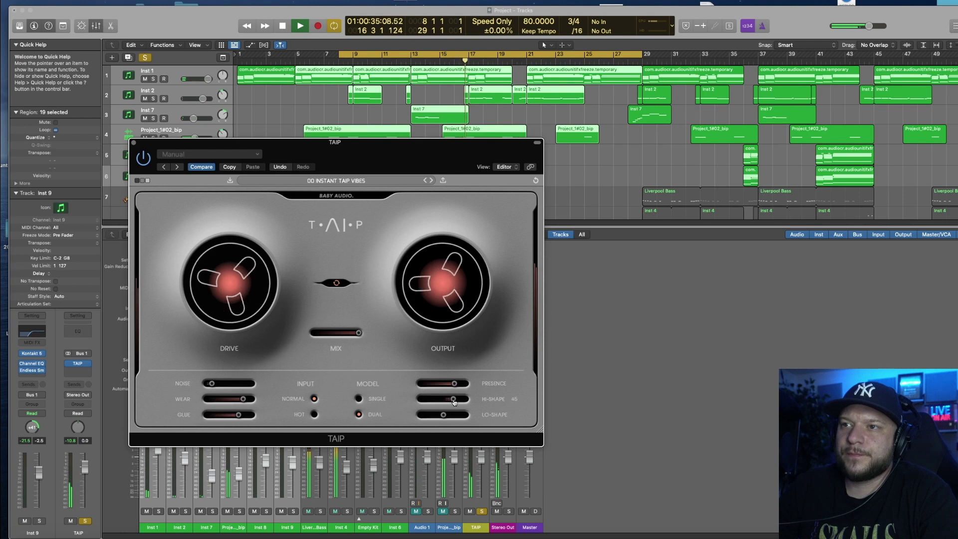
drag(454, 401, 458, 403)
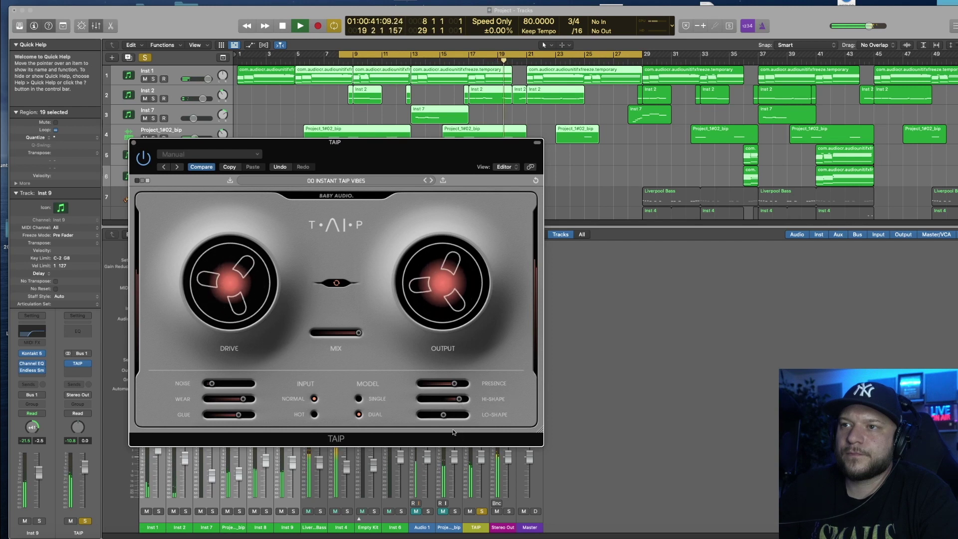
mouse_move(443, 416)
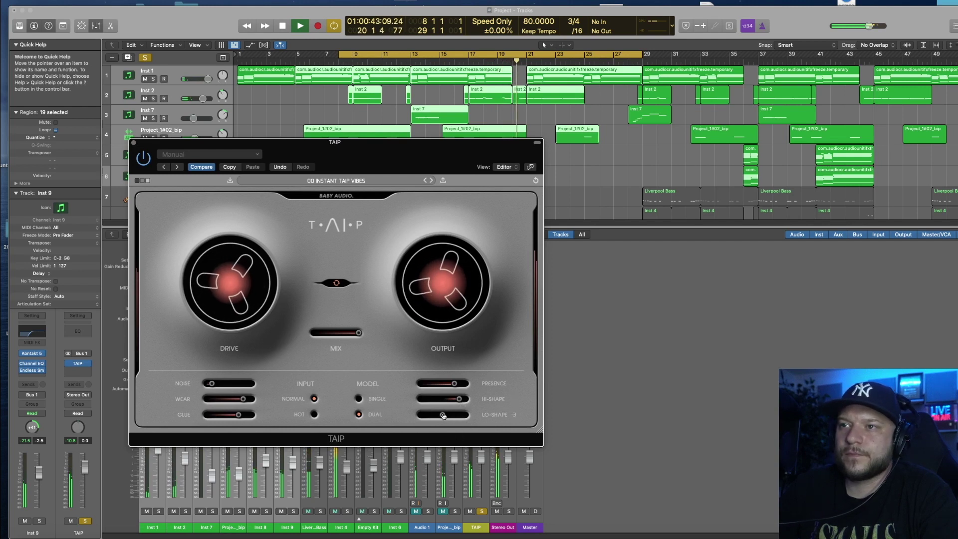
drag(443, 415, 431, 416)
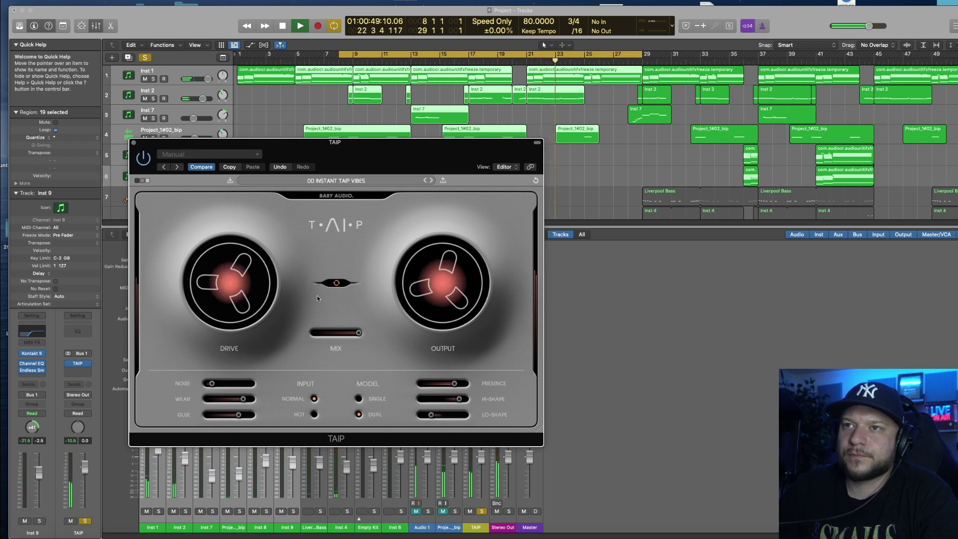
mouse_move(232, 294)
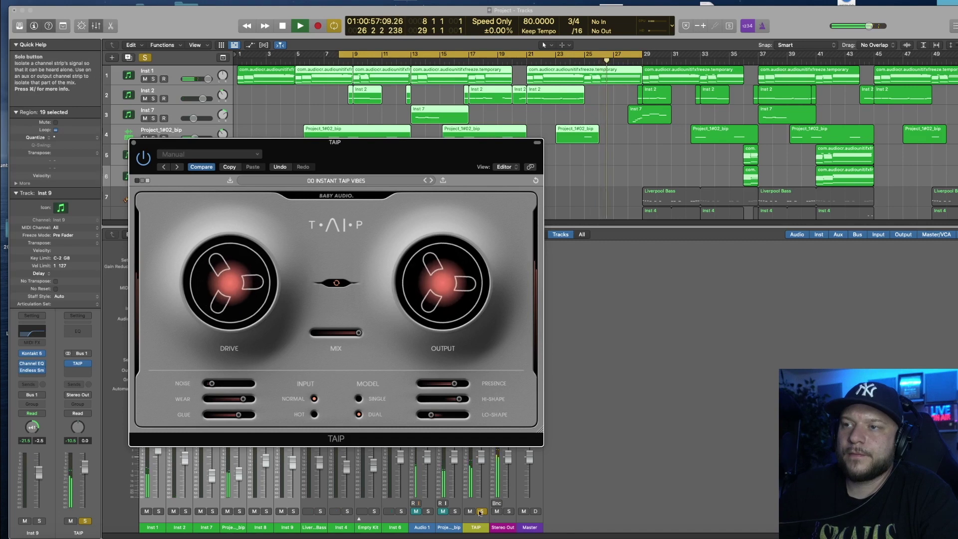
Step: Unsolo the TAIP bus and restart playback from the cycle start
key(space)
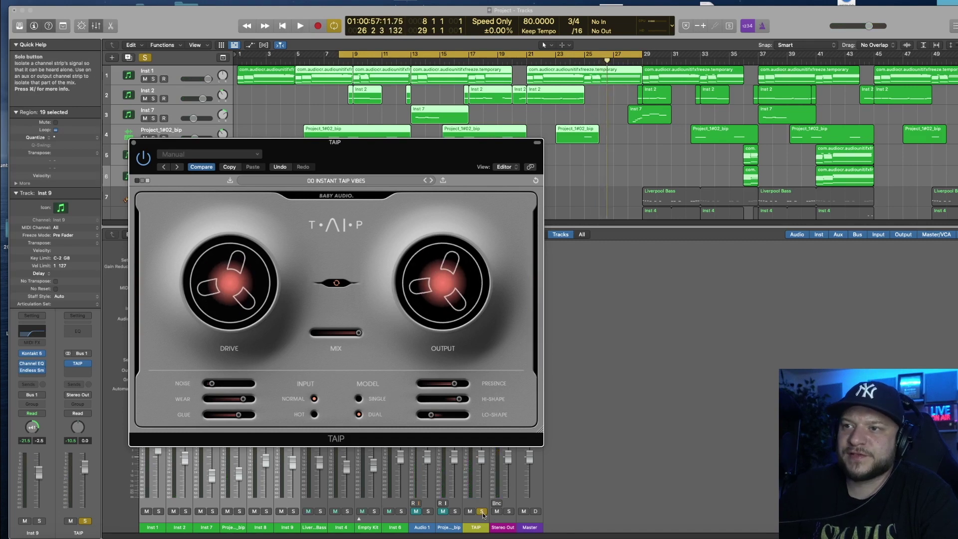
click(482, 511)
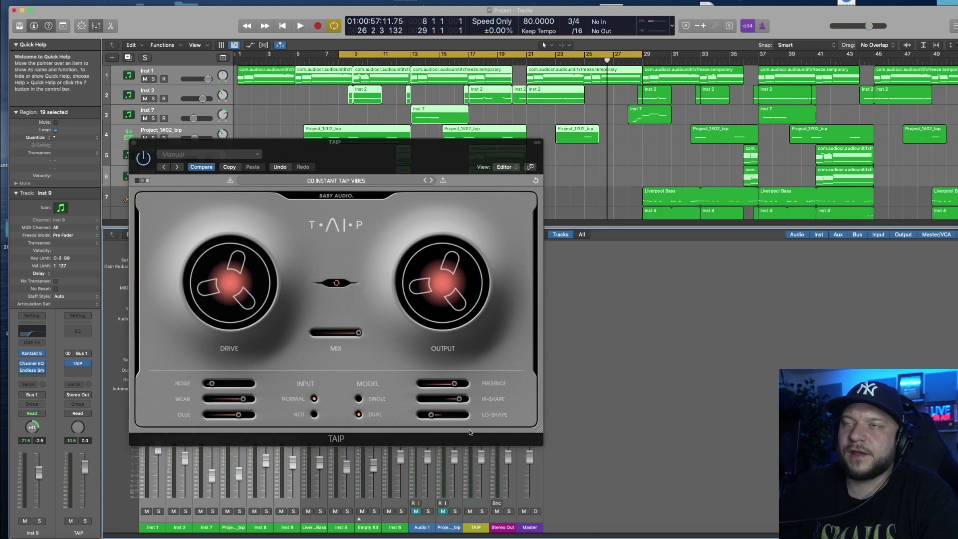
mouse_move(417, 264)
key(space)
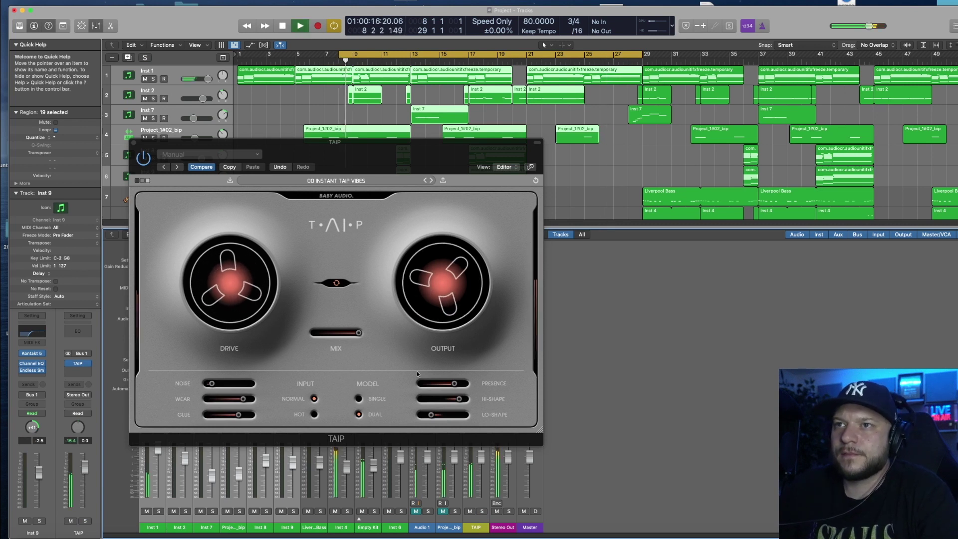
Step: Lower TAIP's drive to -6.9, trim its output slightly, and set mix to 100
mouse_move(450, 415)
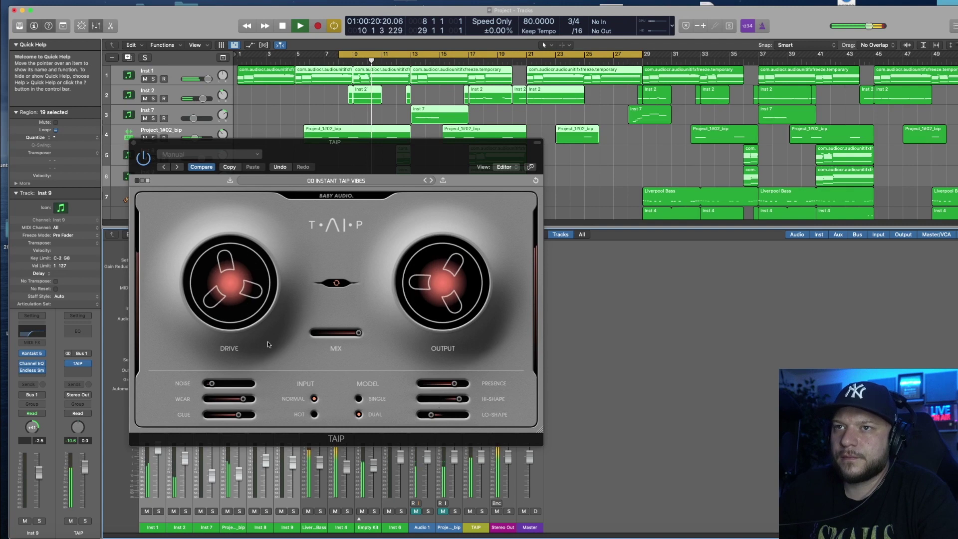
drag(223, 279, 221, 289)
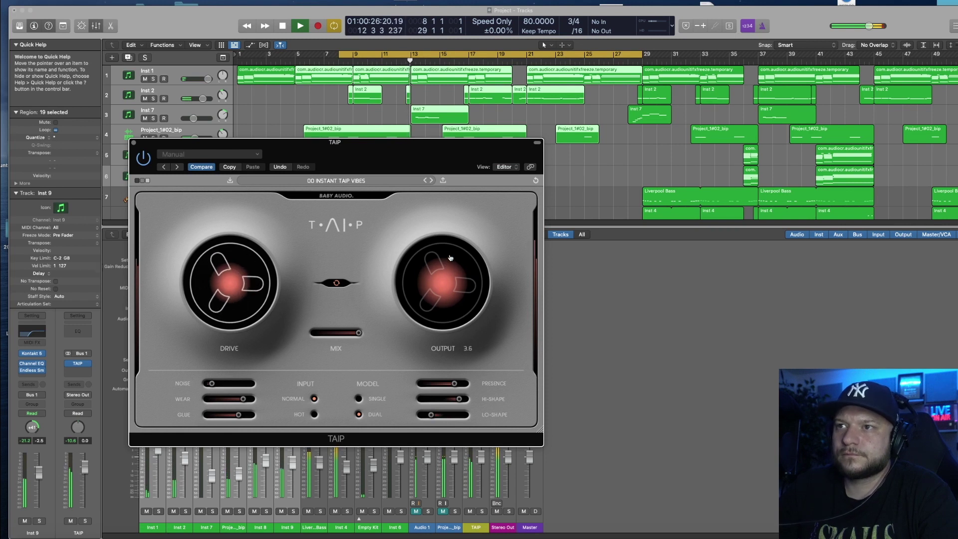
mouse_move(450, 257)
drag(450, 257, 453, 295)
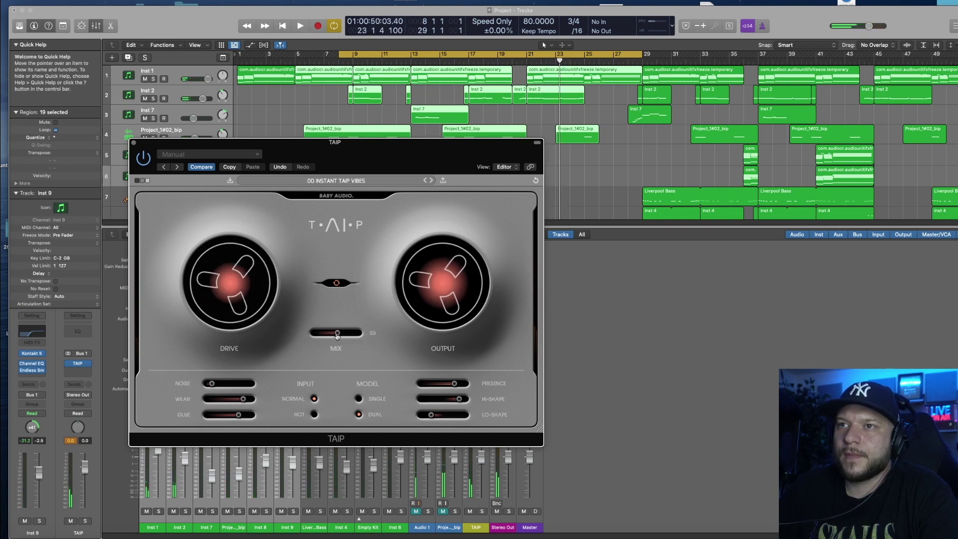
drag(337, 334, 342, 334)
Step: Solo the TAIP bus and write Mix automation moving between 100, 41 and 57 during playback
key(space)
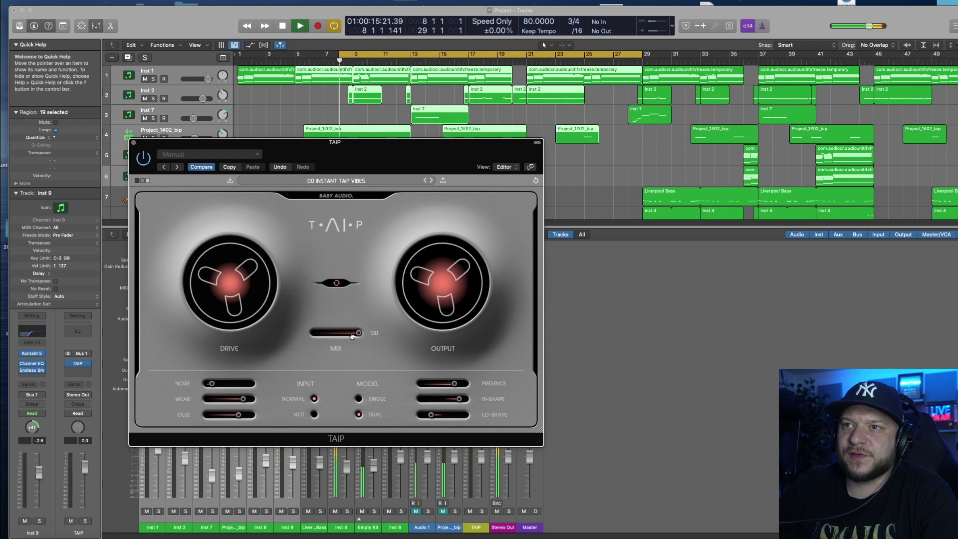
drag(355, 335, 343, 336)
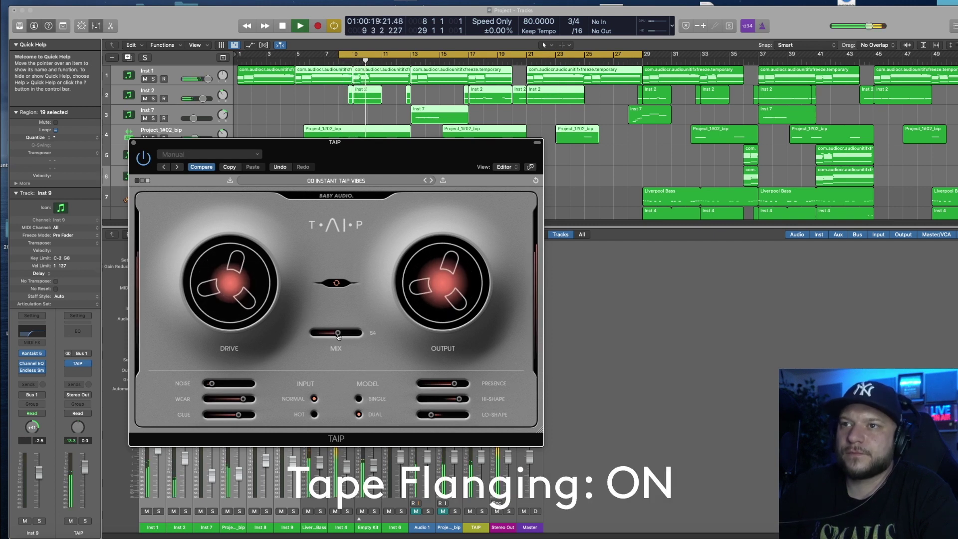
key(s)
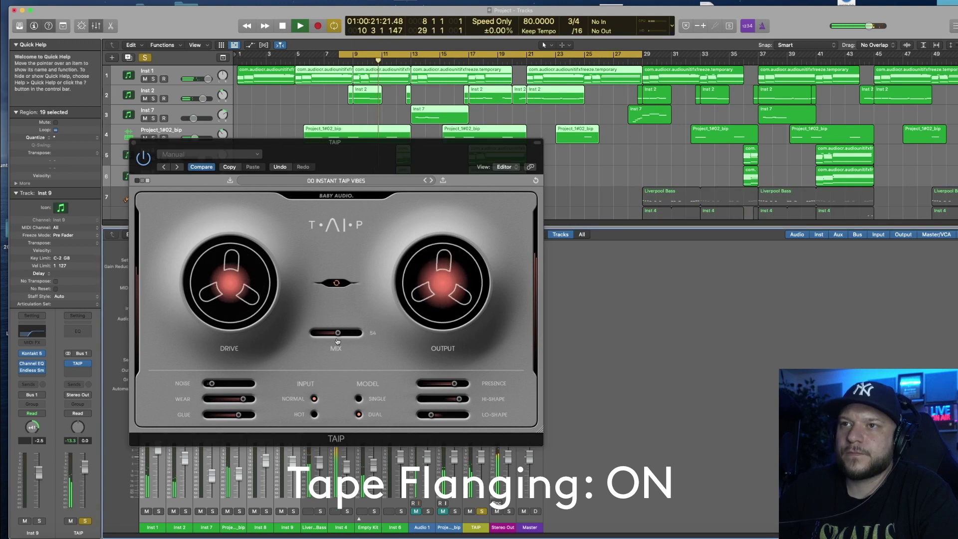
drag(338, 334, 332, 337)
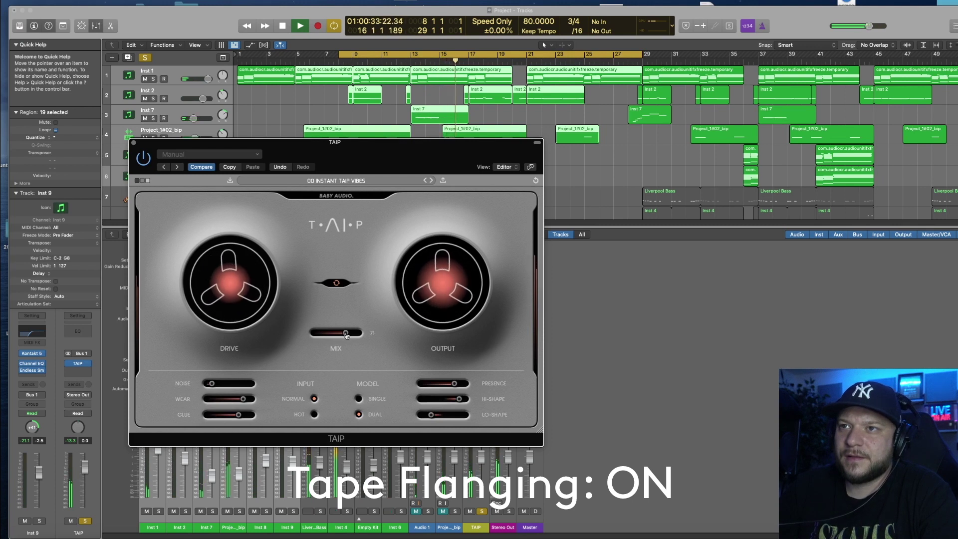
drag(362, 336, 336, 340)
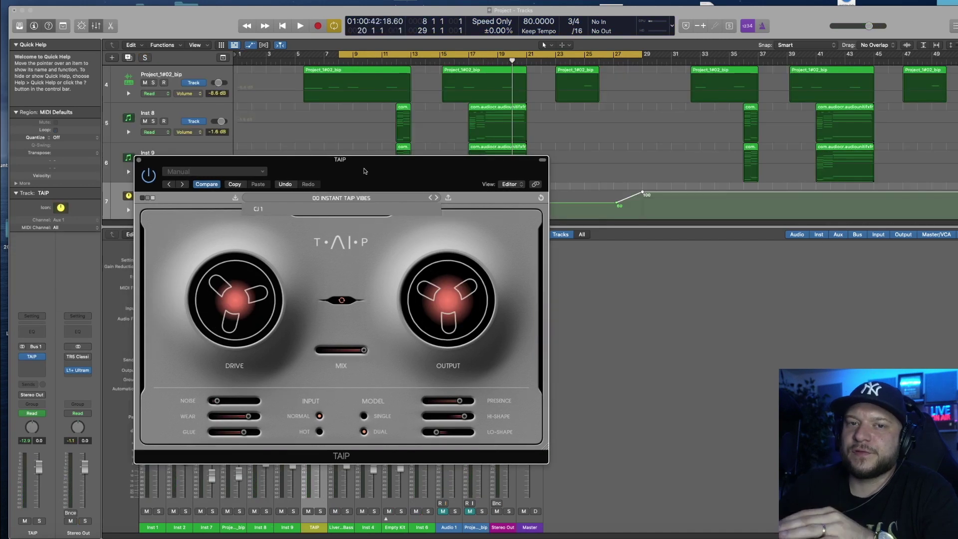
Step: Move the TAIP window off the automation lane and play back the automation
drag(363, 171, 346, 171)
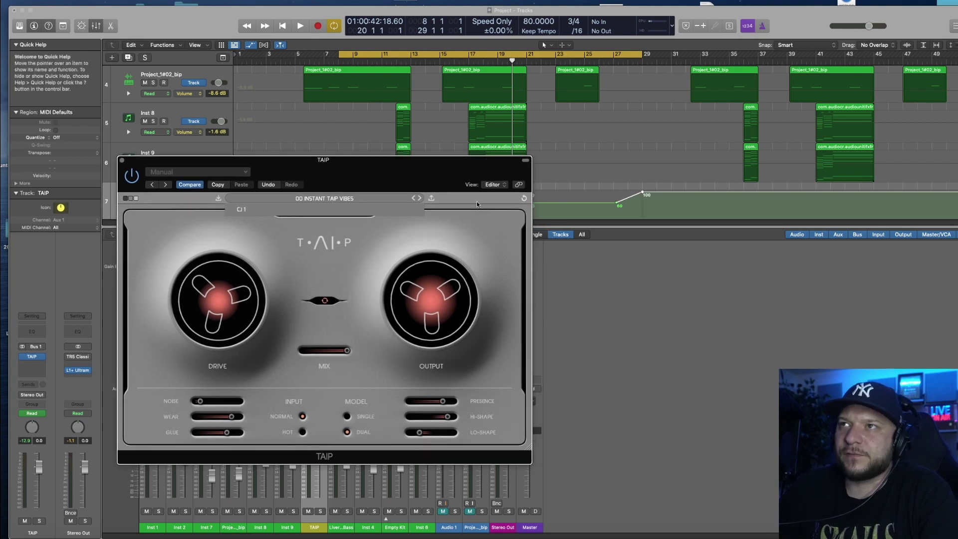
key(space)
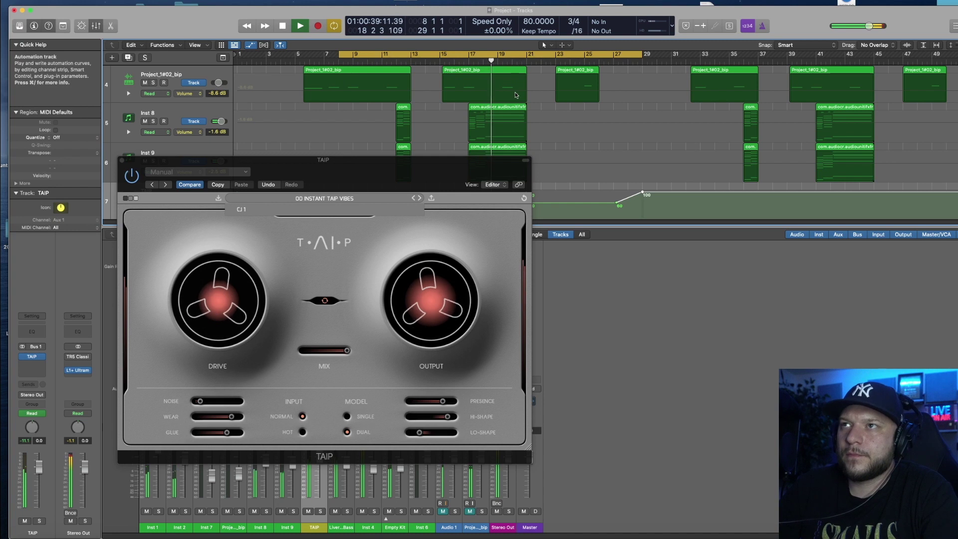
drag(502, 171, 482, 161)
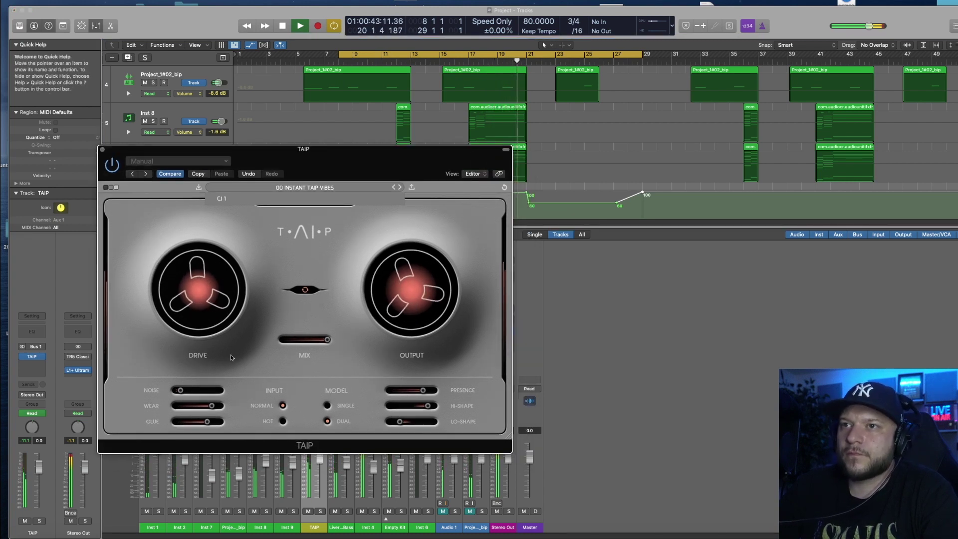
Step: Lower the Mix automation dip and drag the ramp point earlier
drag(327, 339, 310, 340)
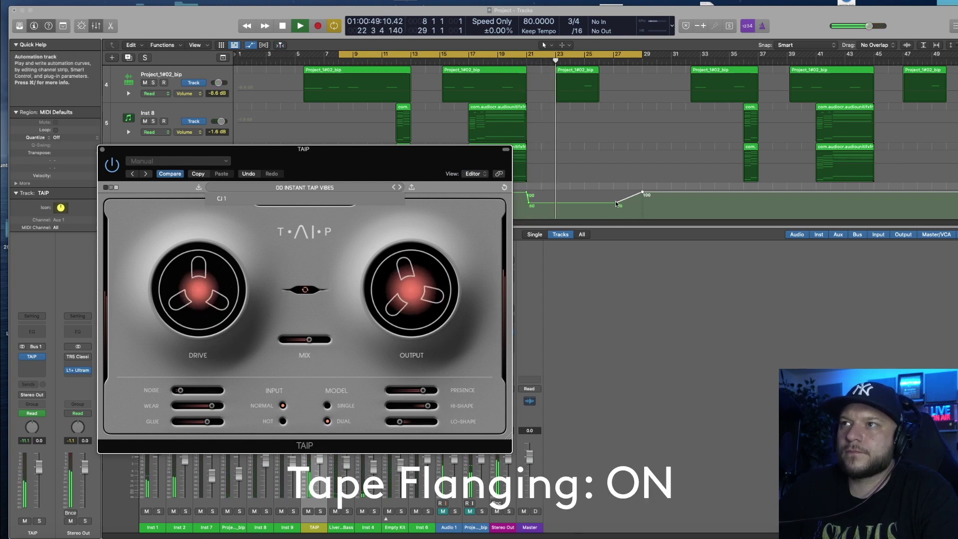
drag(616, 203, 590, 206)
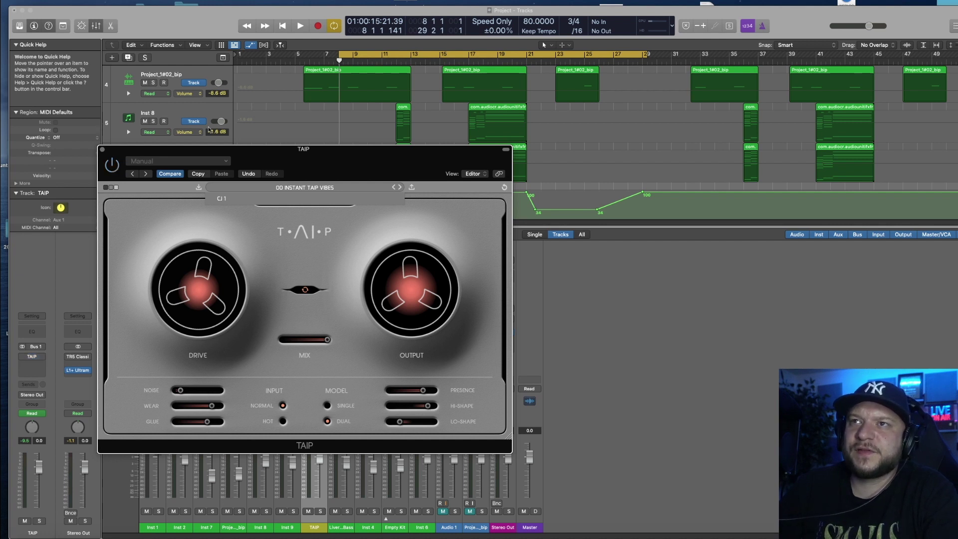
click(361, 88)
Step: Listen with TAIP bypassed, re-enable it, and extend the cycle to end at bar 35
key(space)
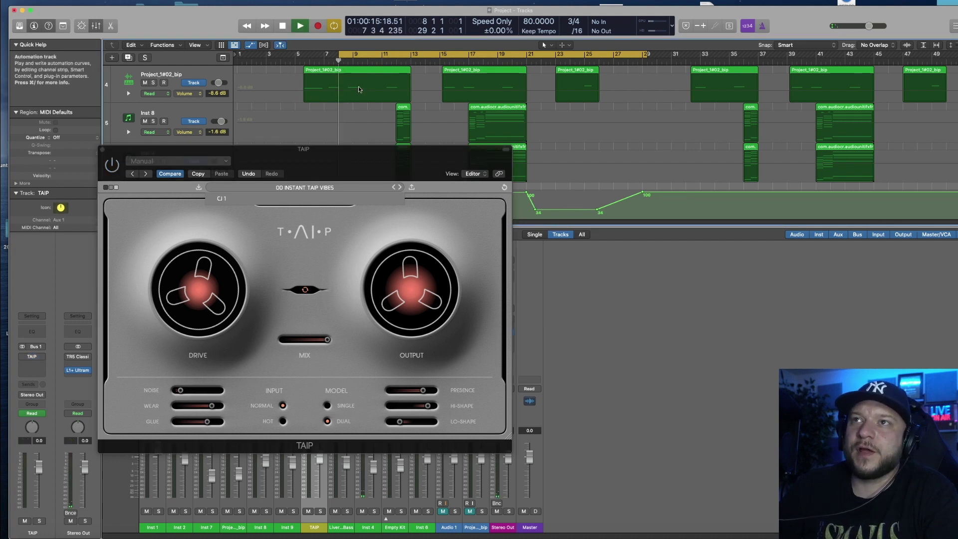
click(121, 171)
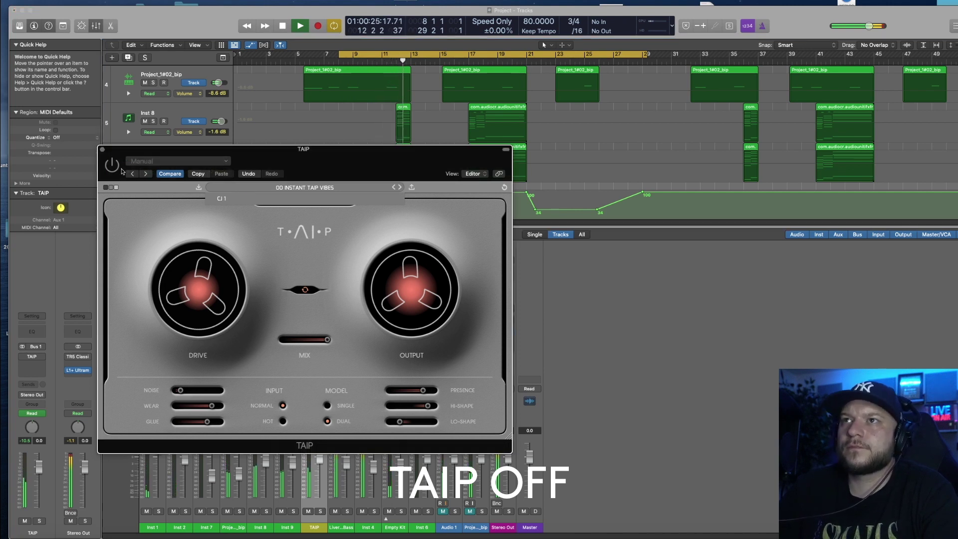
click(115, 168)
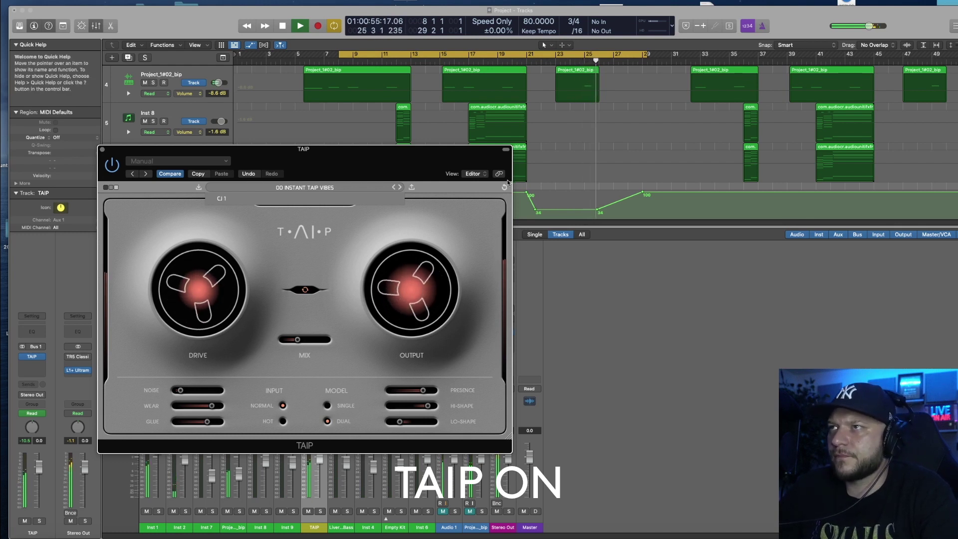
drag(647, 59, 733, 59)
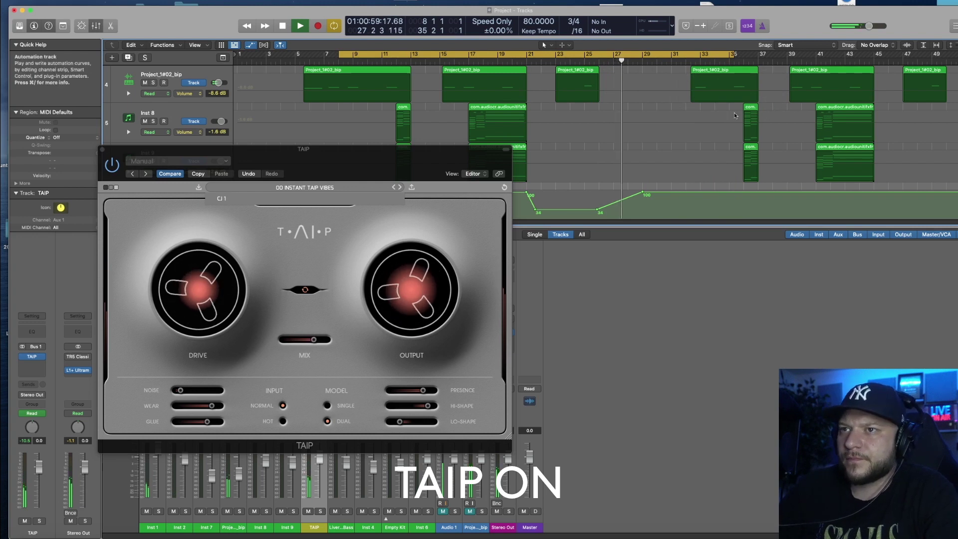